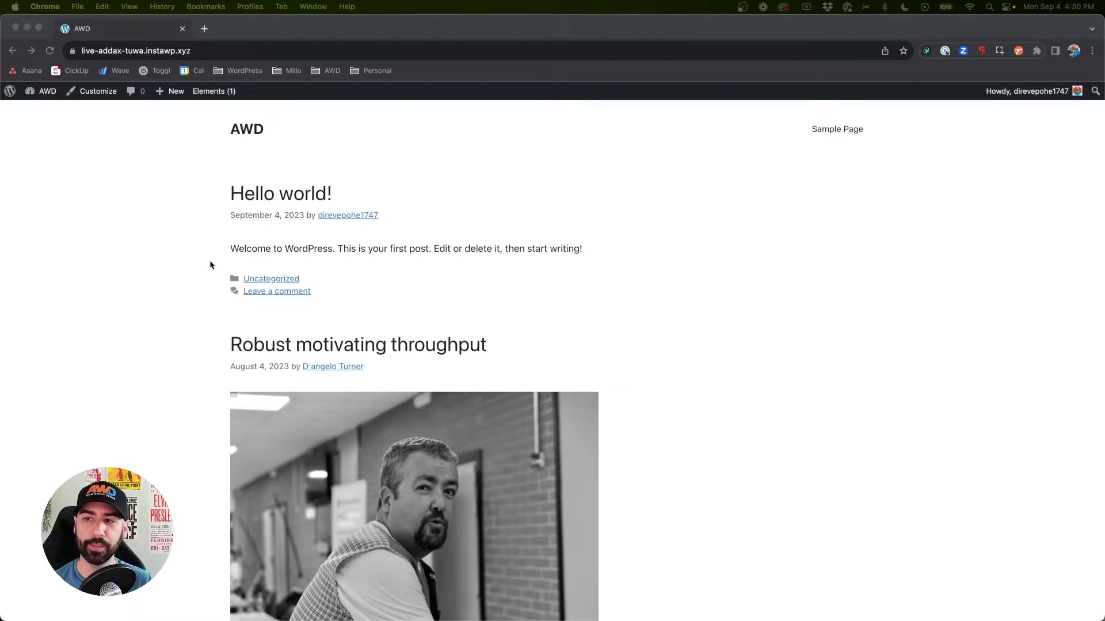
Step: Load the nonexistent /oops address to view the site's default 404 page
click(180, 240)
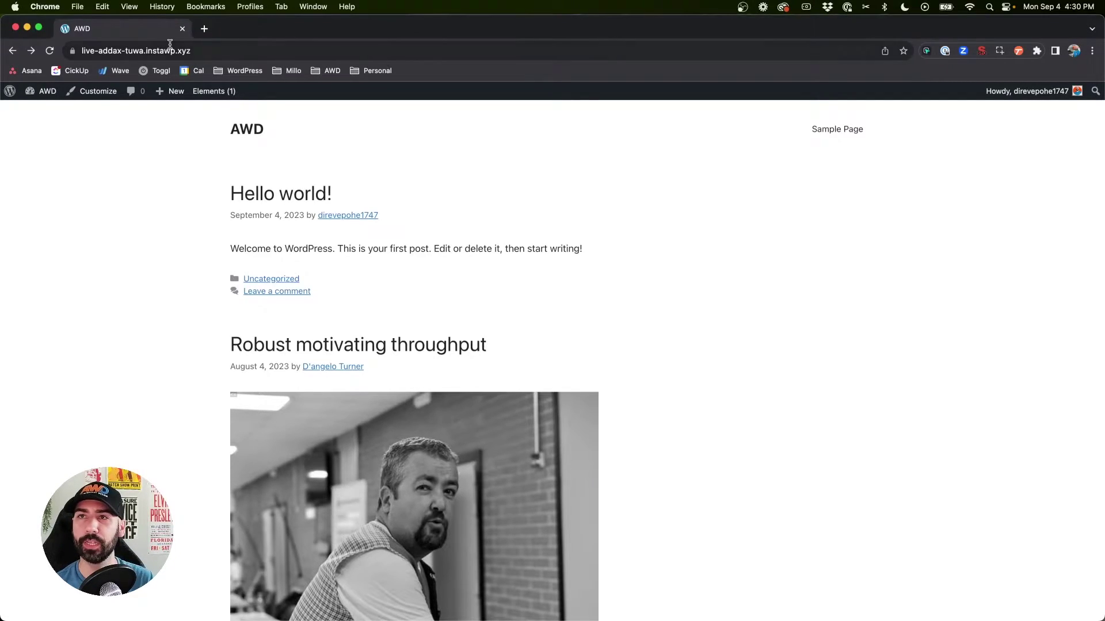
click(229, 46)
click(244, 50)
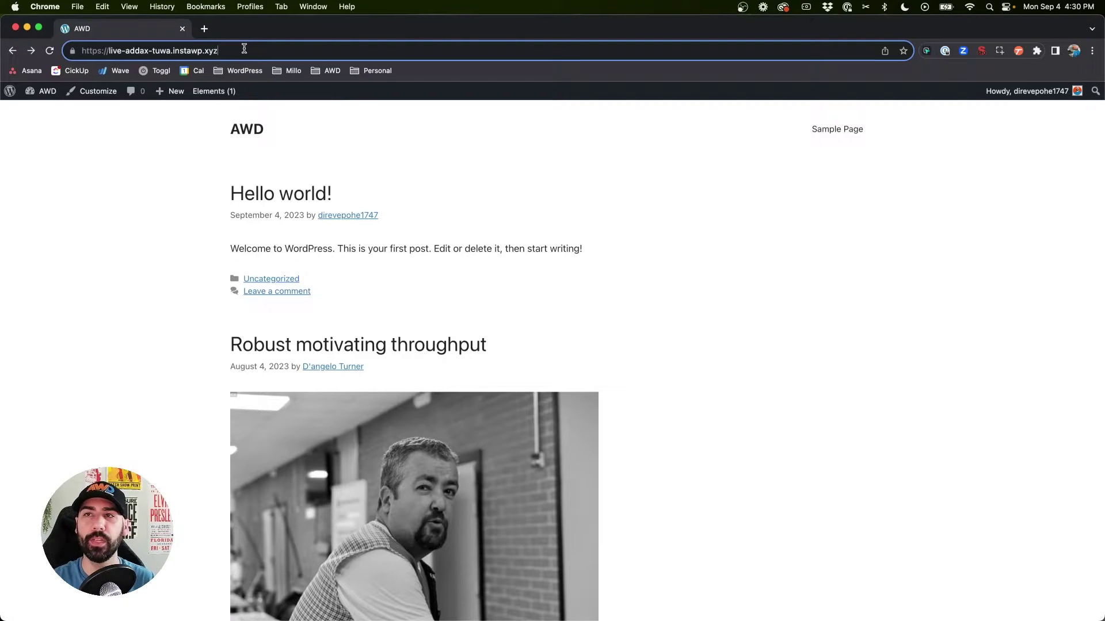
text(/)
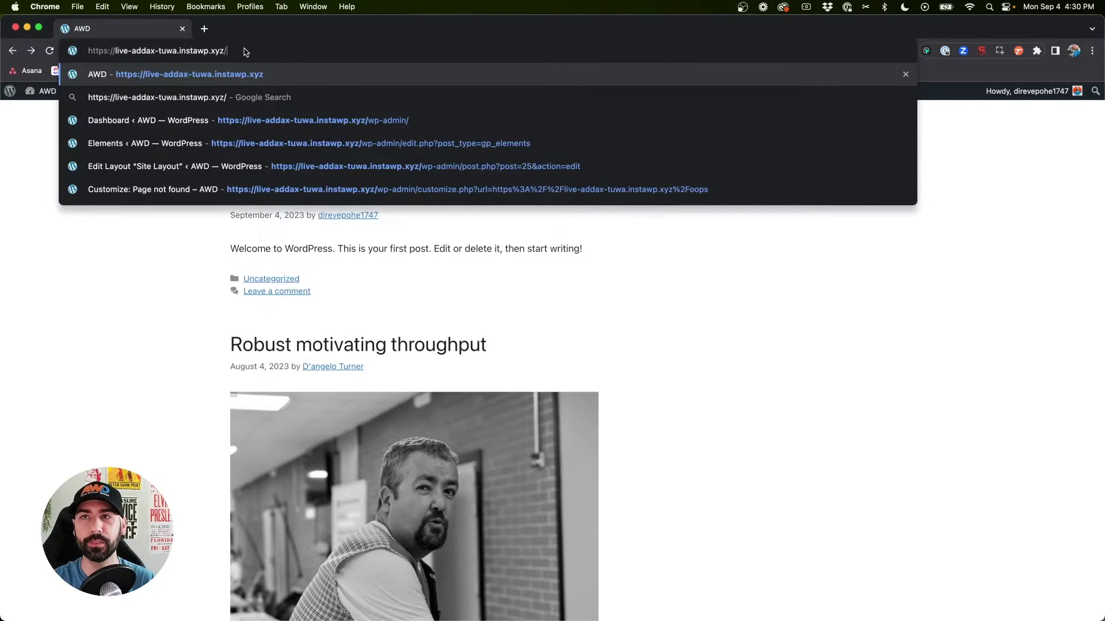
text(oops)
key(Return)
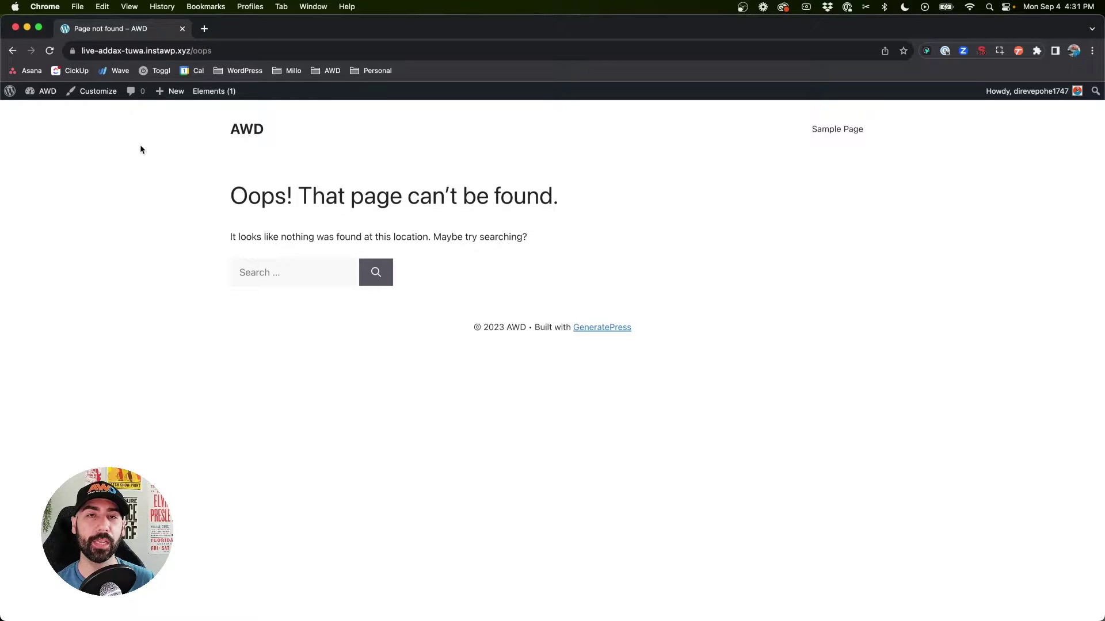
Step: From the GeneratePress Elements list, create a new element of type Block
click(222, 92)
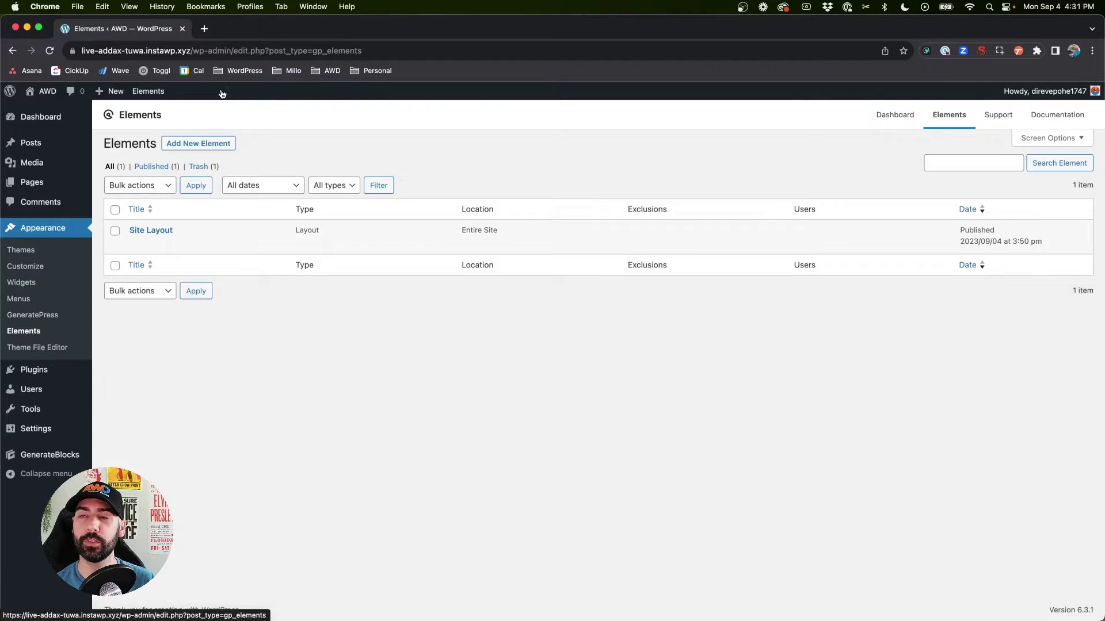
click(200, 144)
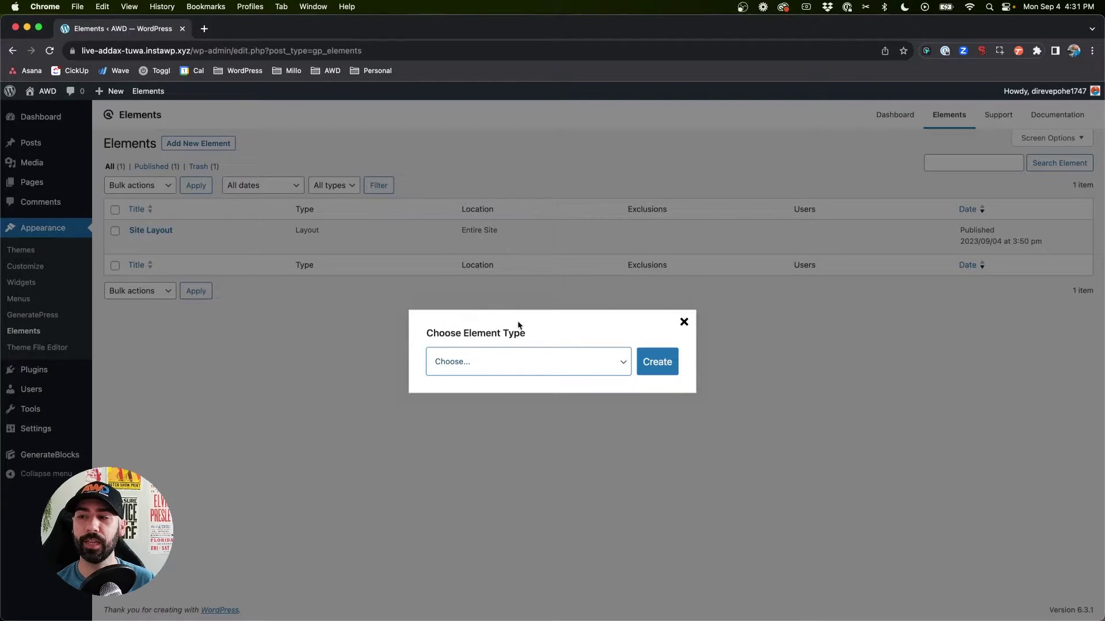
click(460, 363)
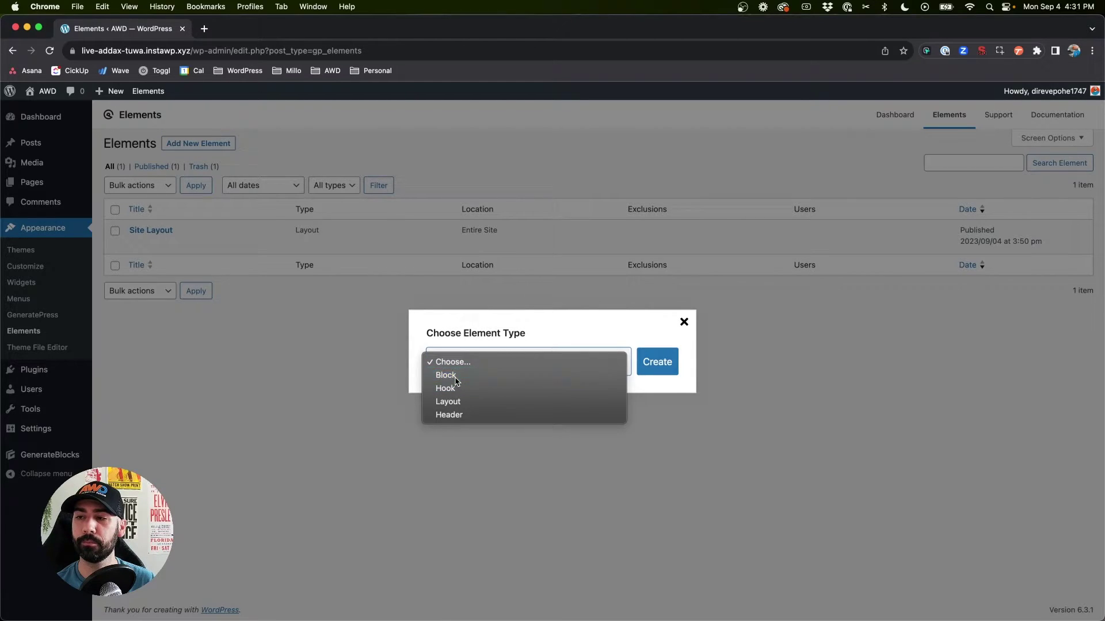
click(453, 376)
click(655, 364)
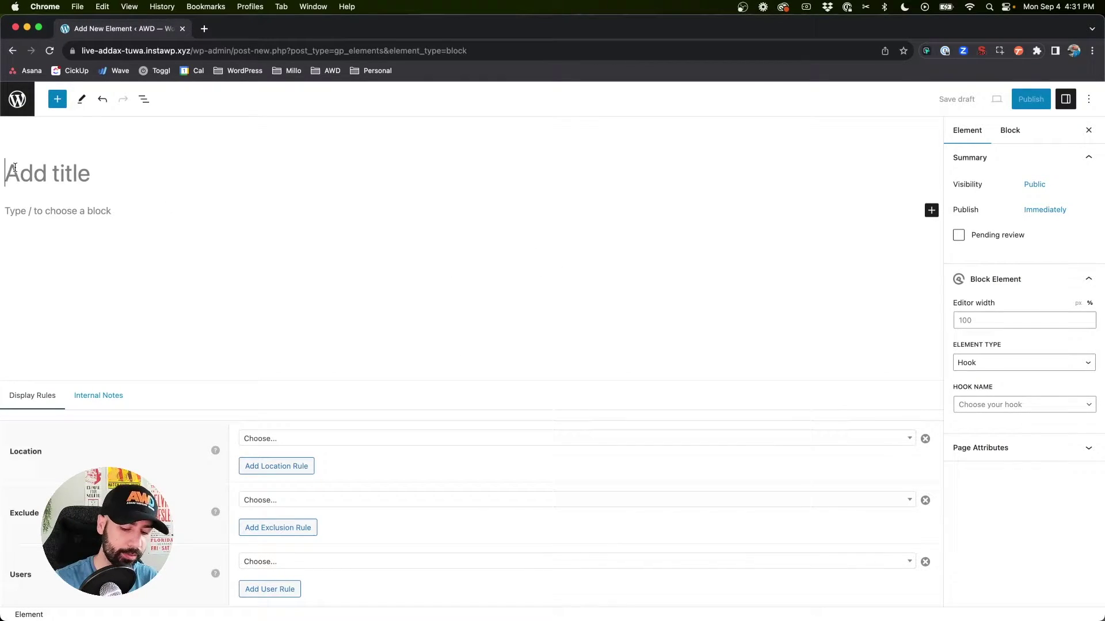
Step: Title the element '404 Page Template', make it a Content Template with 100% editor width
text(404 Page Template)
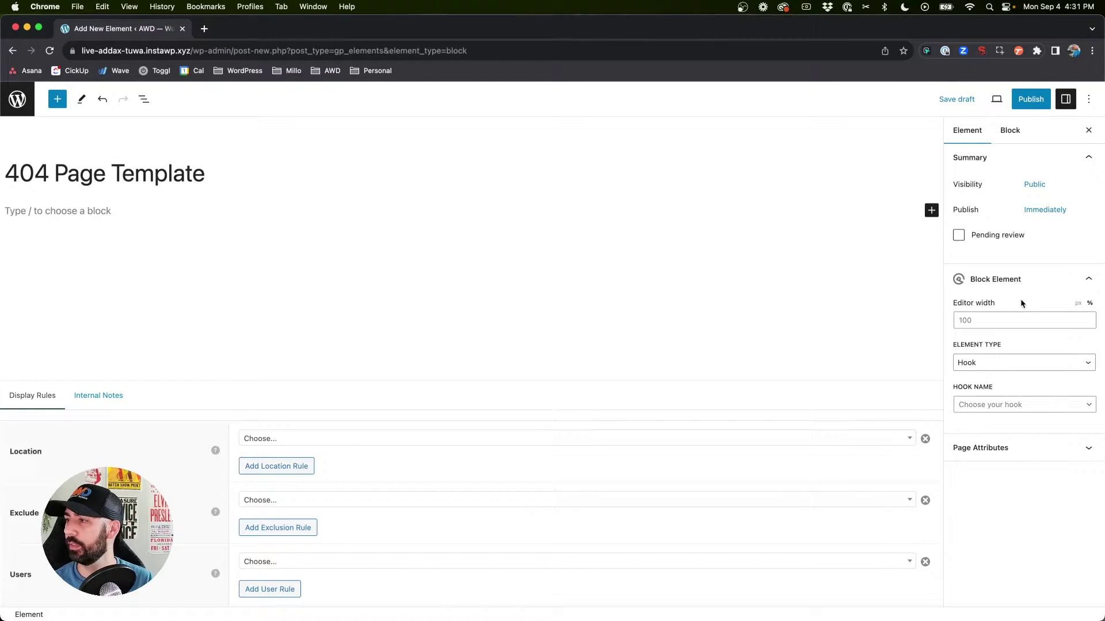
click(976, 365)
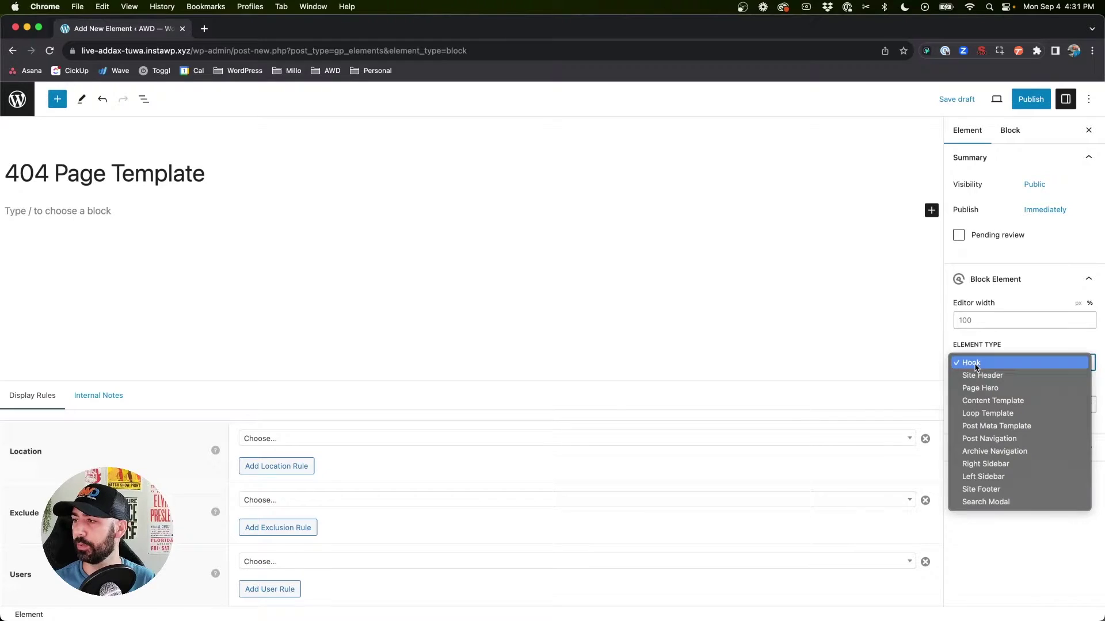
click(982, 398)
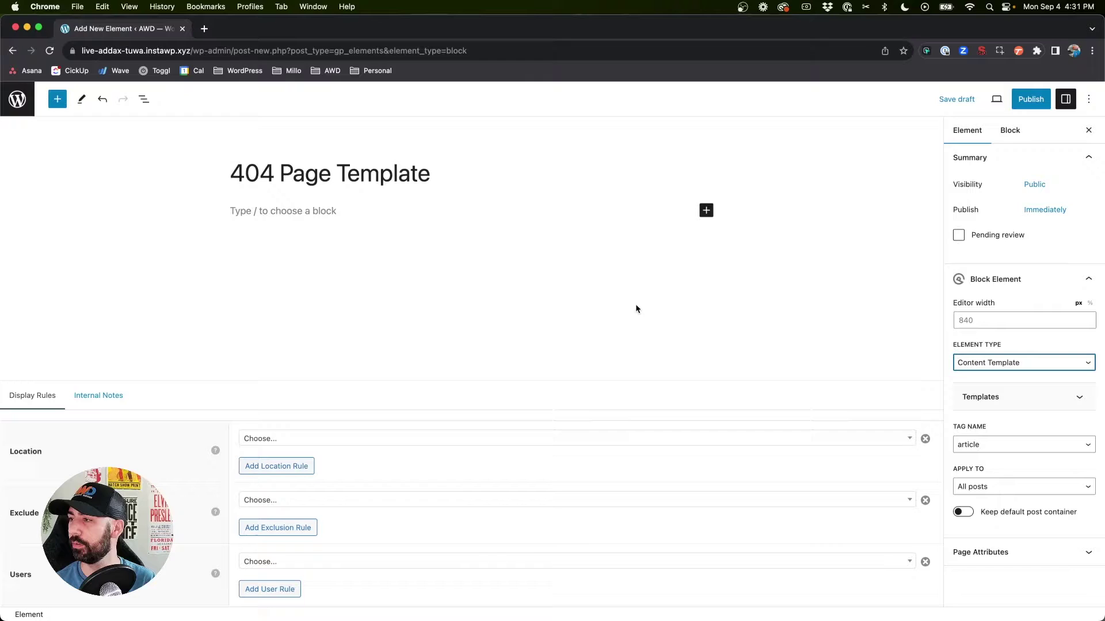
click(983, 320)
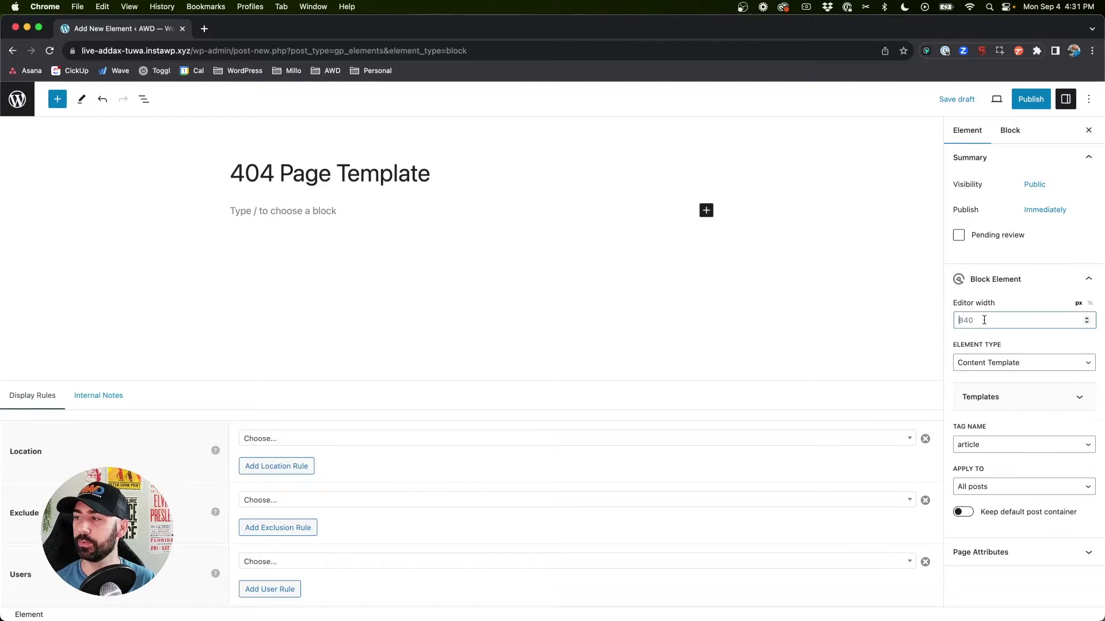
text(100)
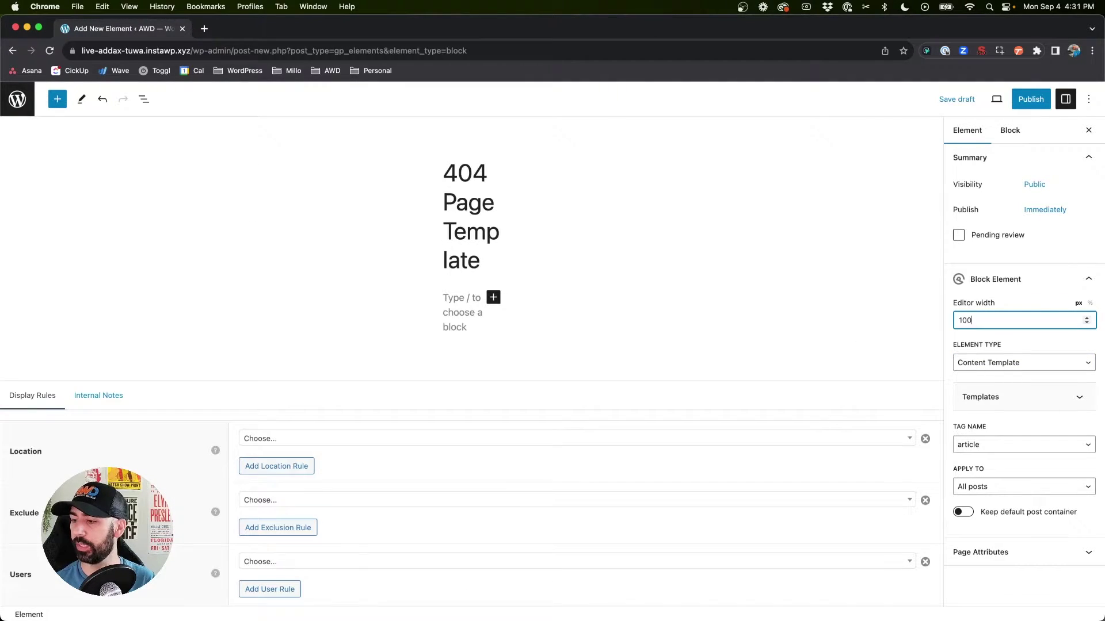
click(1089, 303)
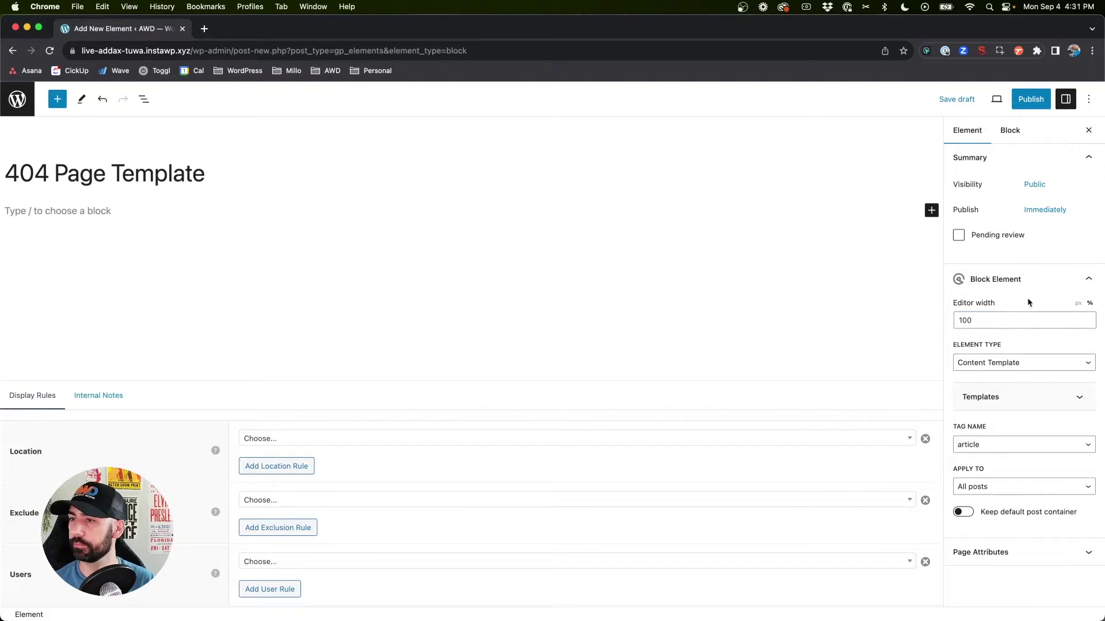
click(52, 208)
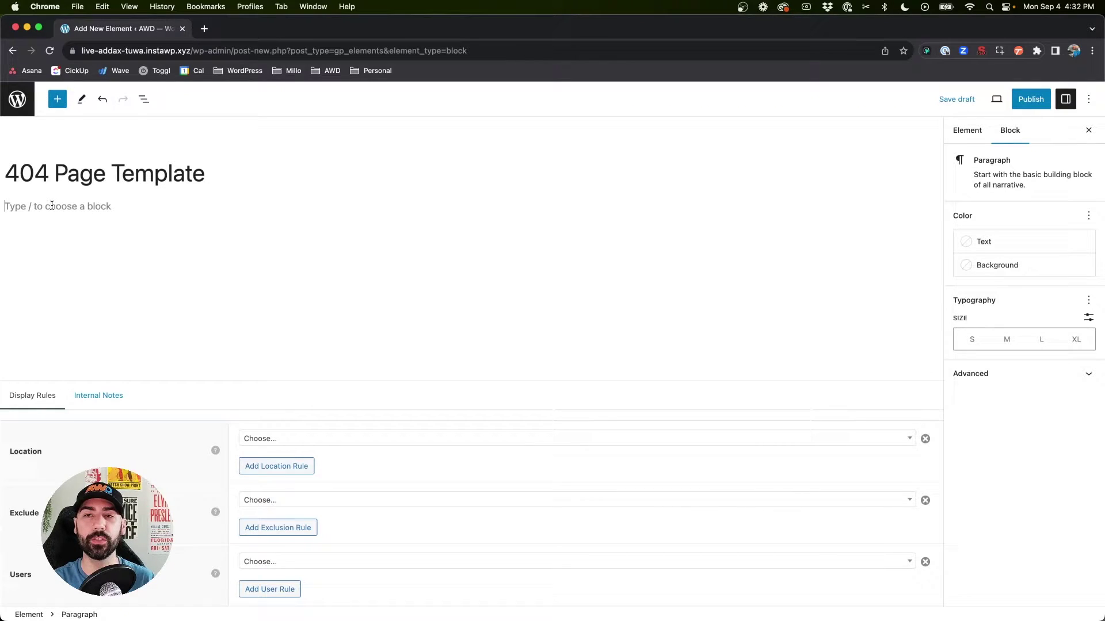
Step: Insert a Container block via /cont and select the outer container
text(/cont)
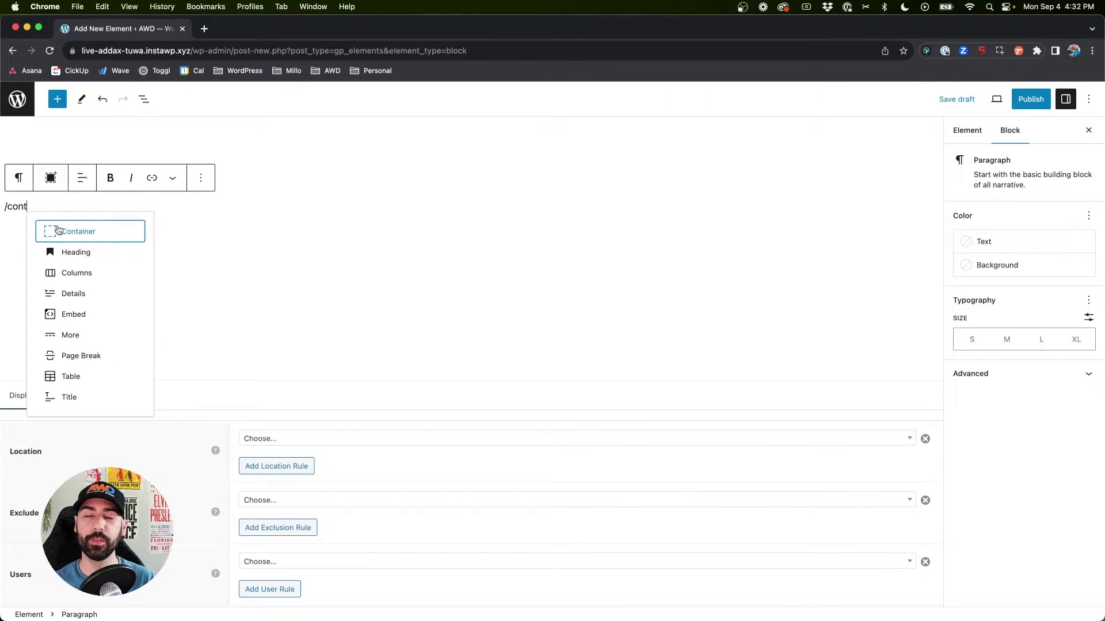
click(57, 231)
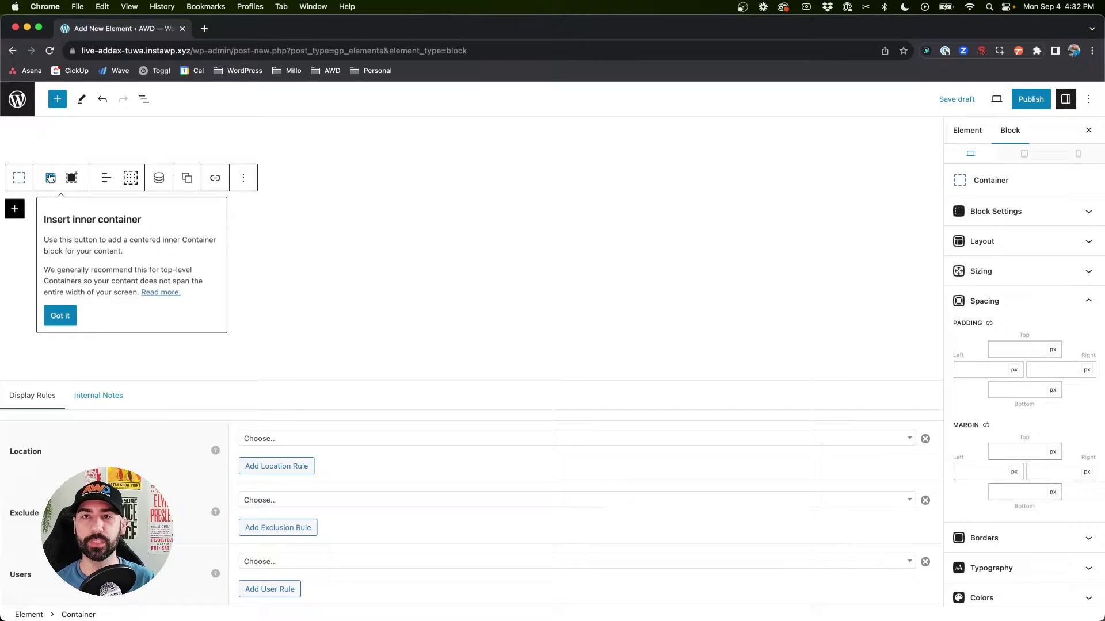
click(140, 177)
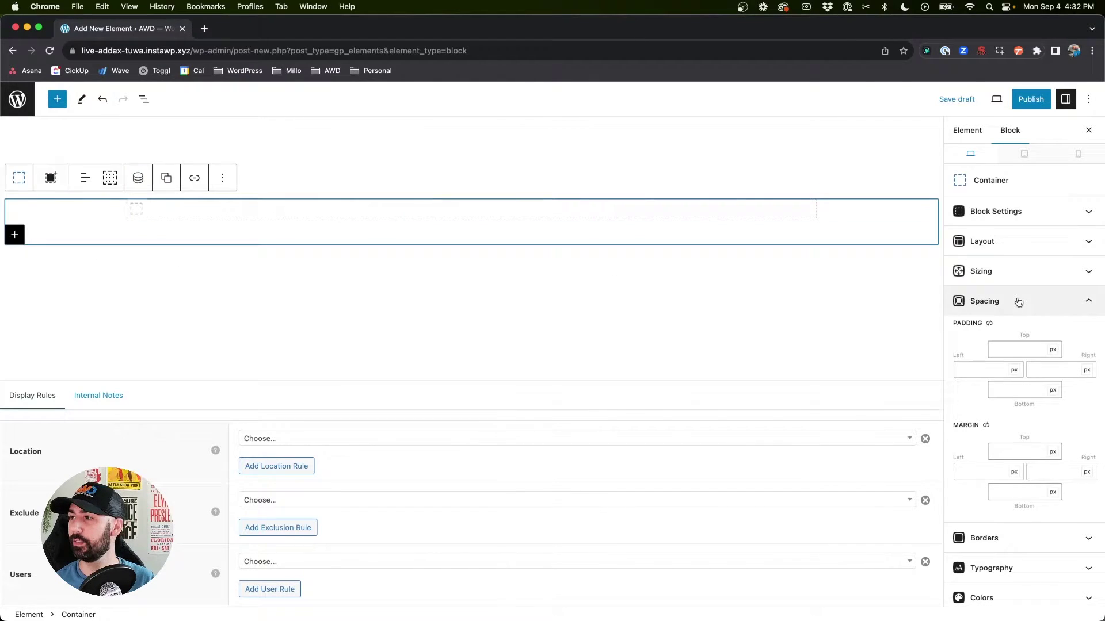
Step: Pad the outer container 100 px top and bottom, 20 px left and right
click(1004, 351)
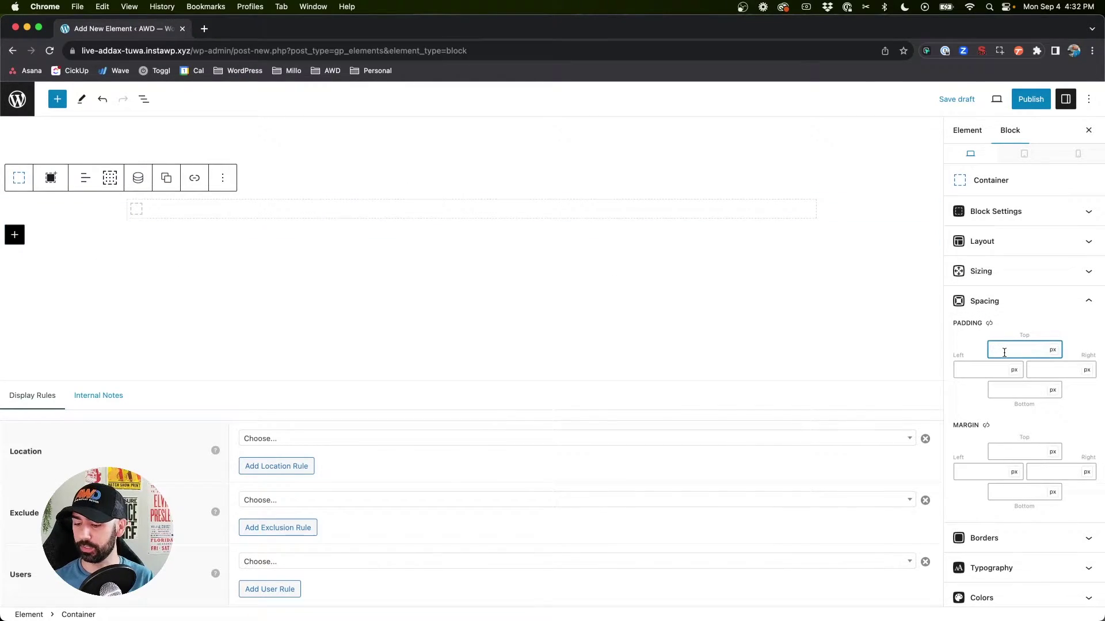
text(100)
key(Tab)
text(20)
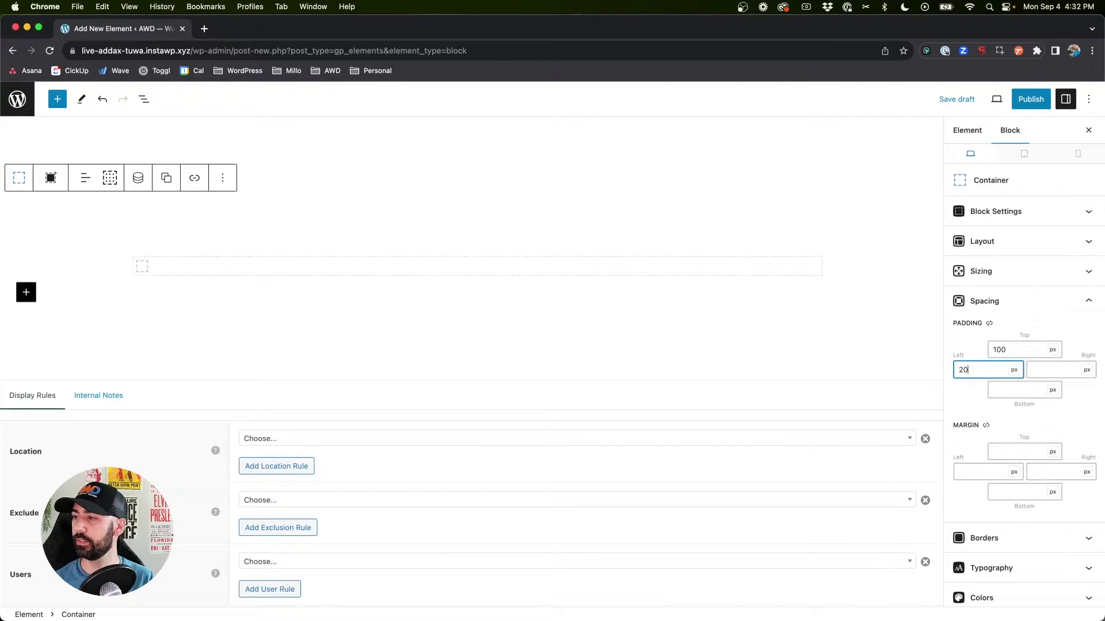
key(Tab)
text(20)
key(Tab)
text(100)
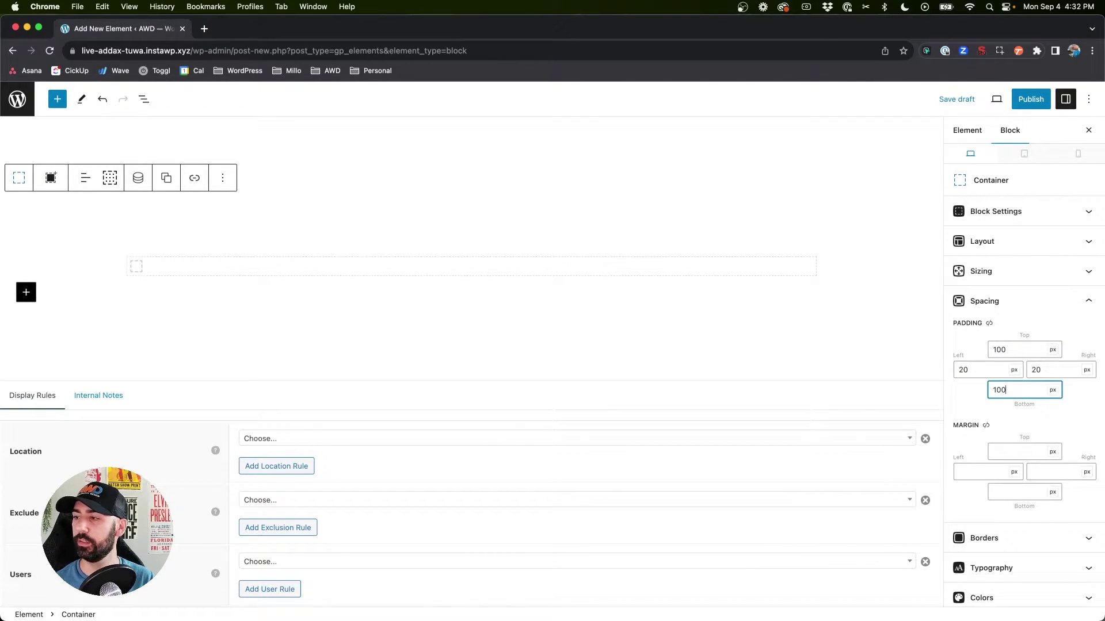
click(144, 270)
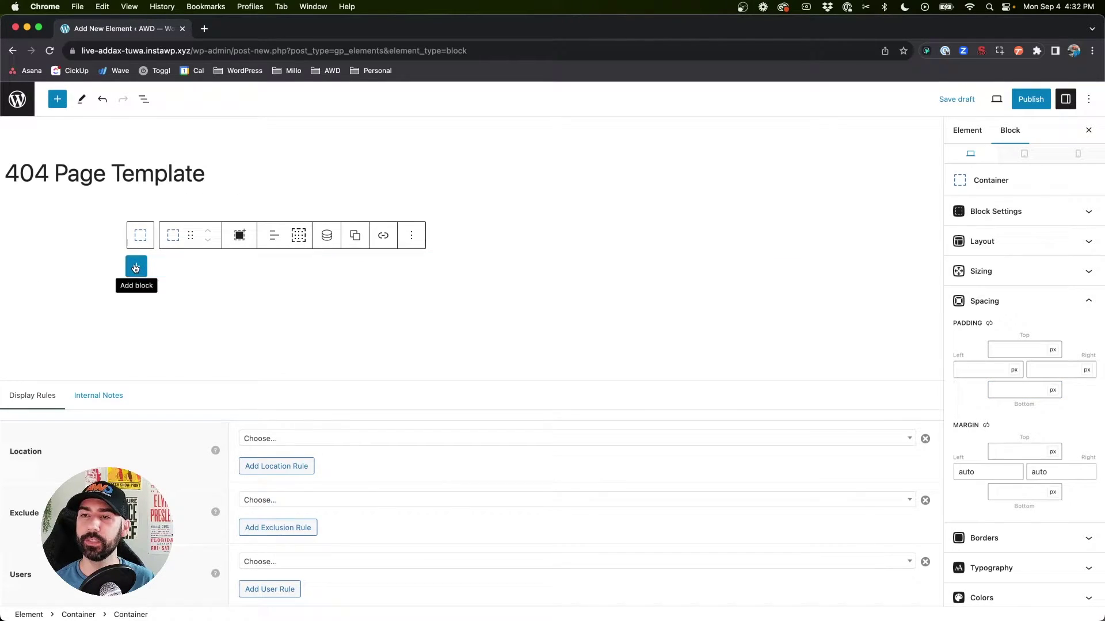
click(136, 267)
Step: Insert a two-column Grid inside the inner container
text(gr)
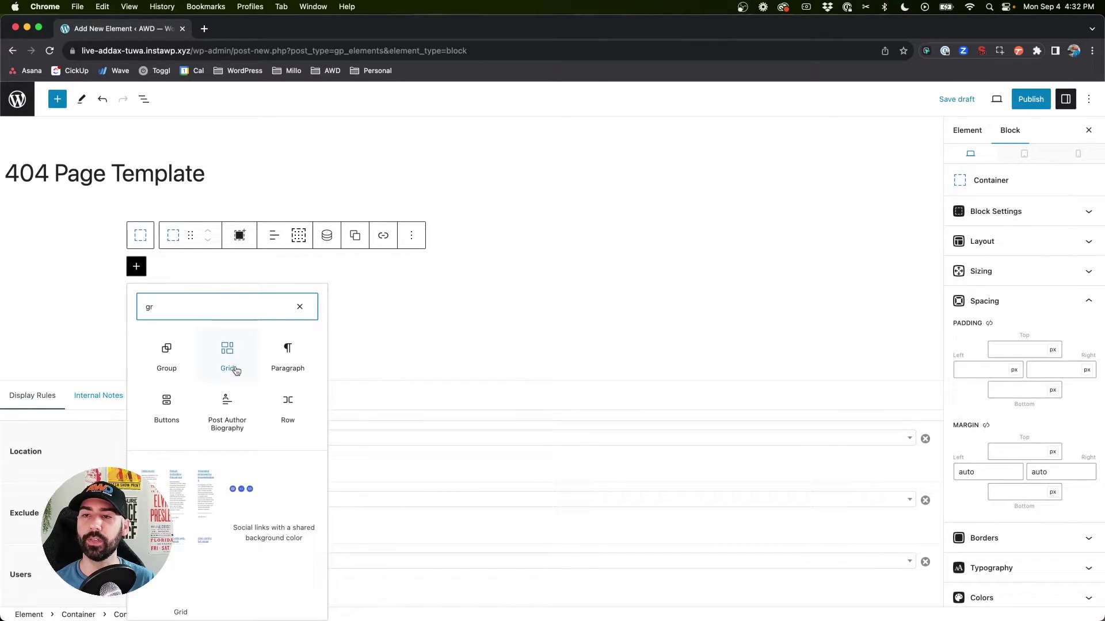
click(227, 354)
click(420, 332)
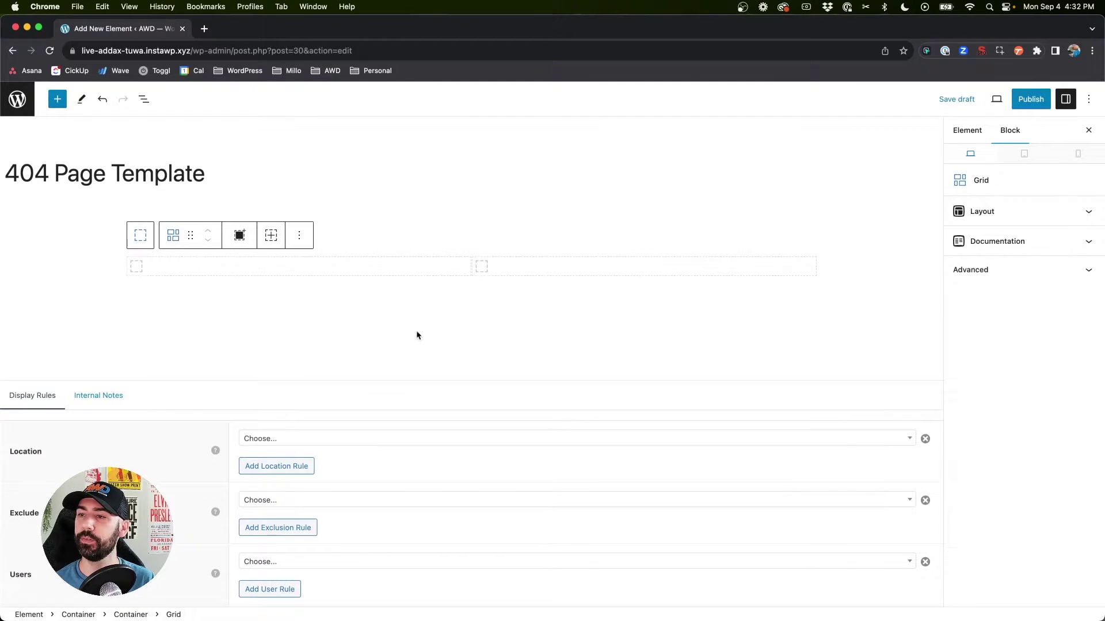
click(154, 271)
click(136, 266)
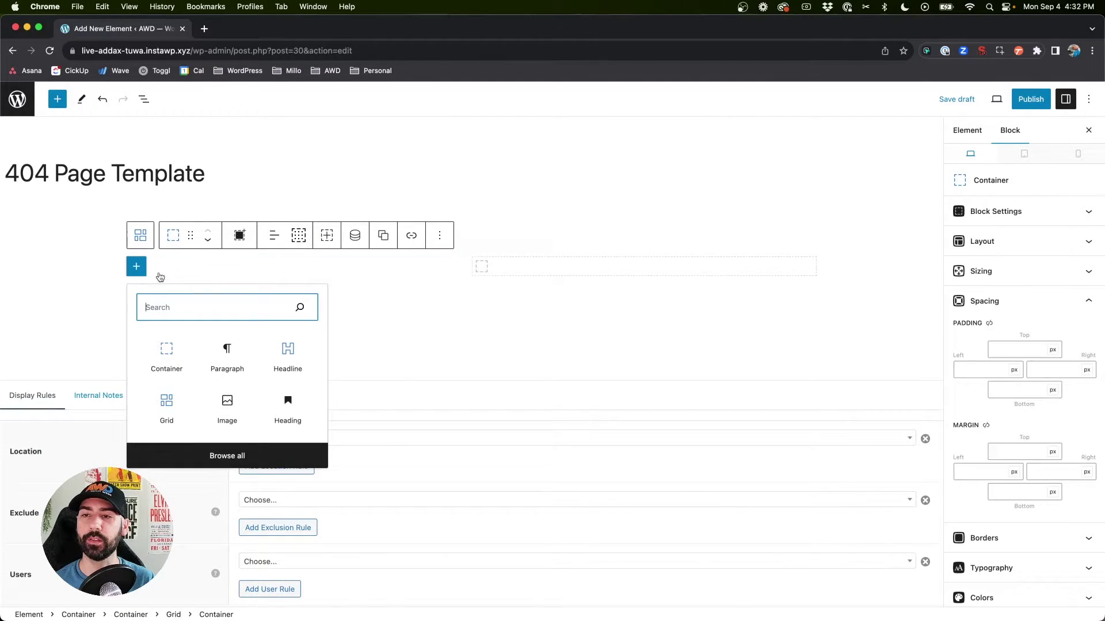
Step: Add a '404' headline in the first grid column
click(287, 353)
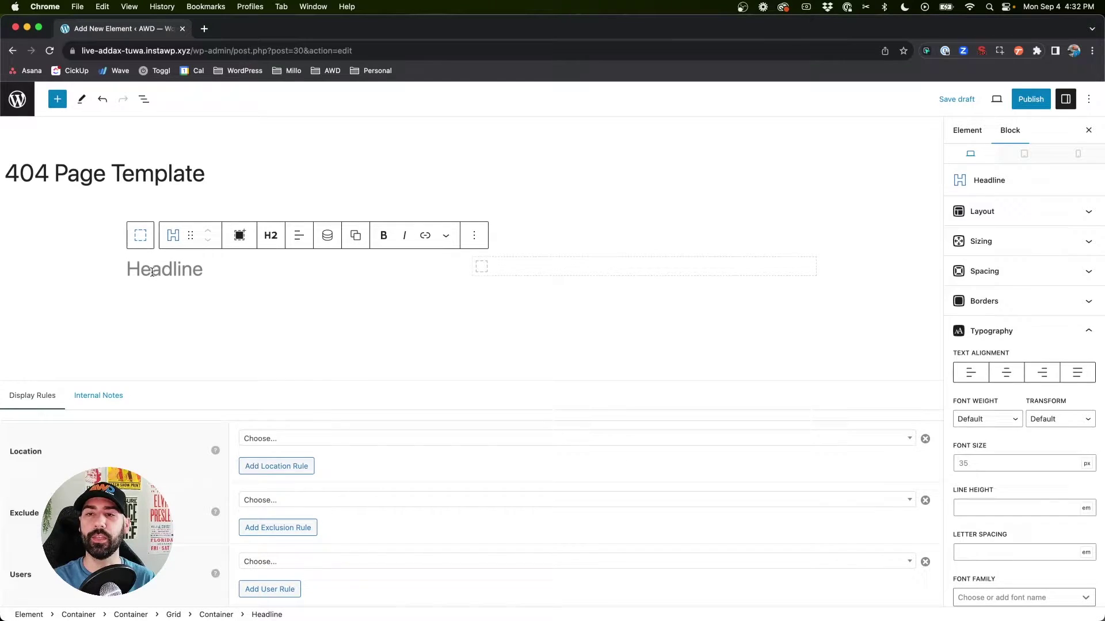
text(303)
key(BackSpace)
key(BackSpace)
key(BackSpace)
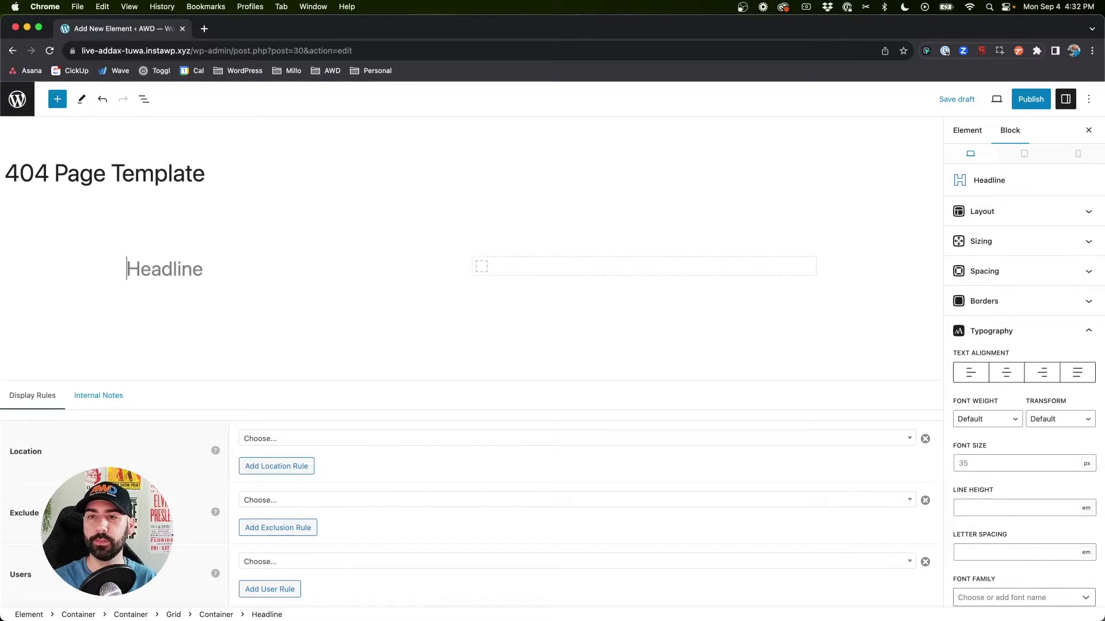
text(404)
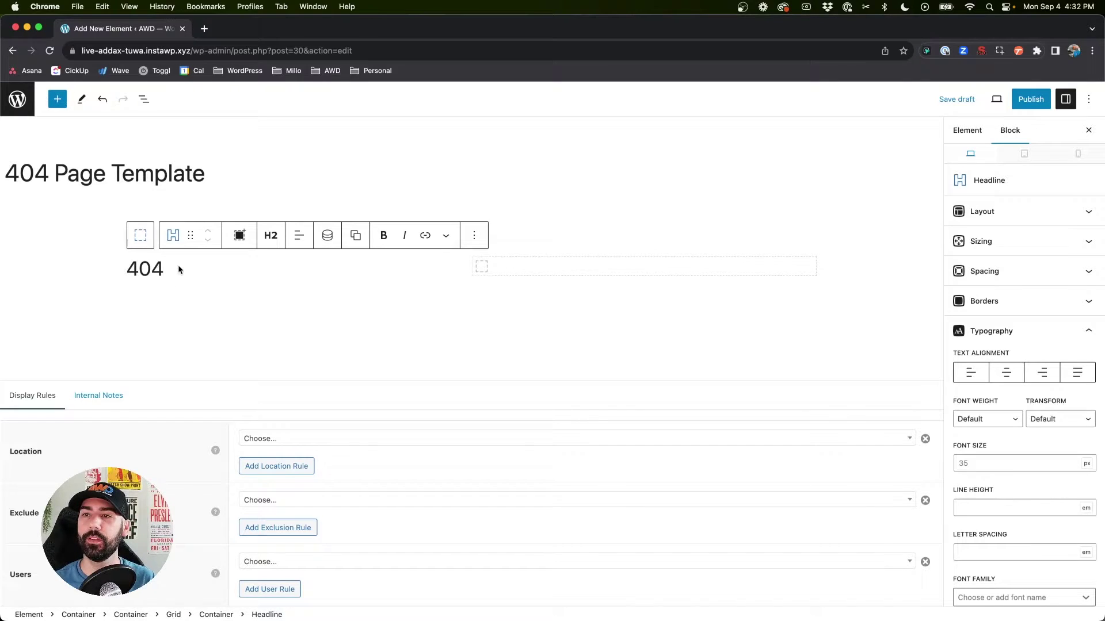
Step: Add the headline 'OOPS! You've landed on a missing page, we're sorry about that.'
key(Return)
text(/head)
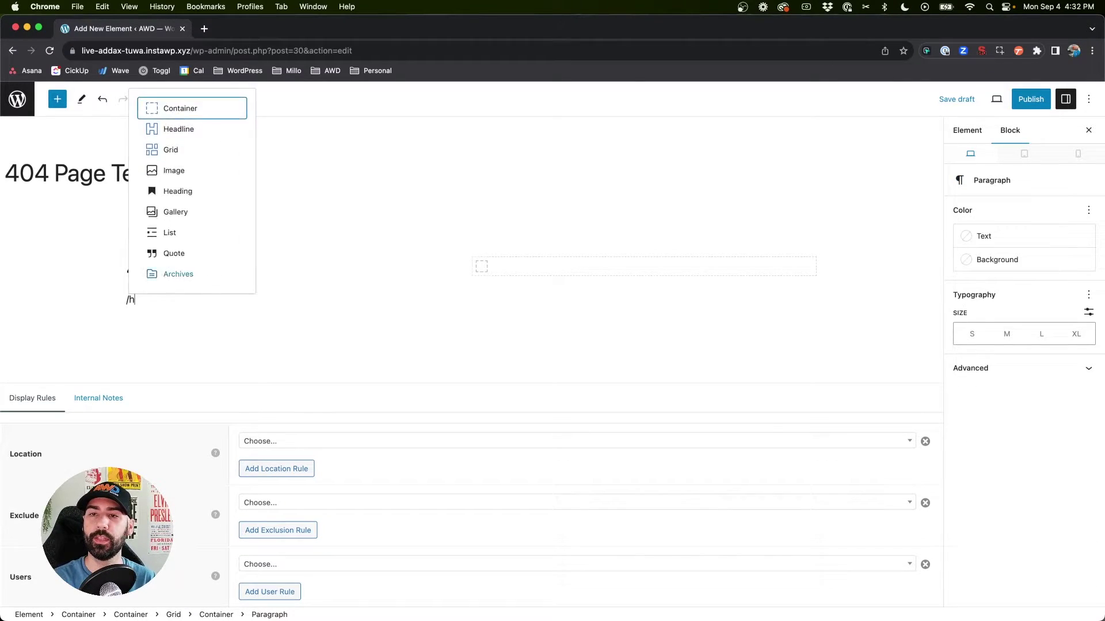
click(192, 273)
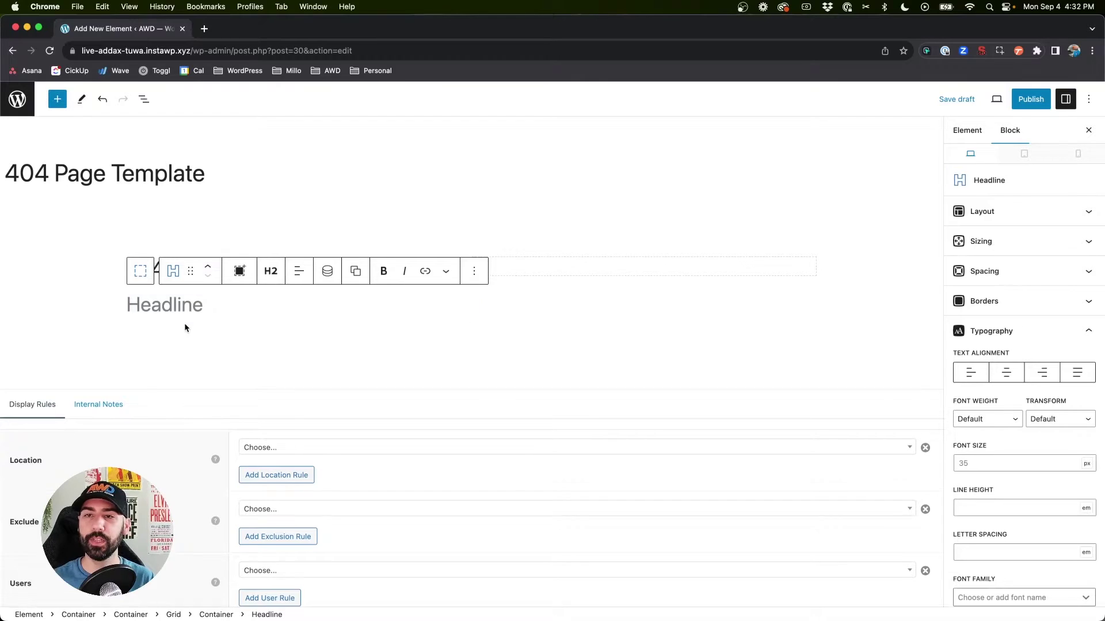
text(OOPS!)
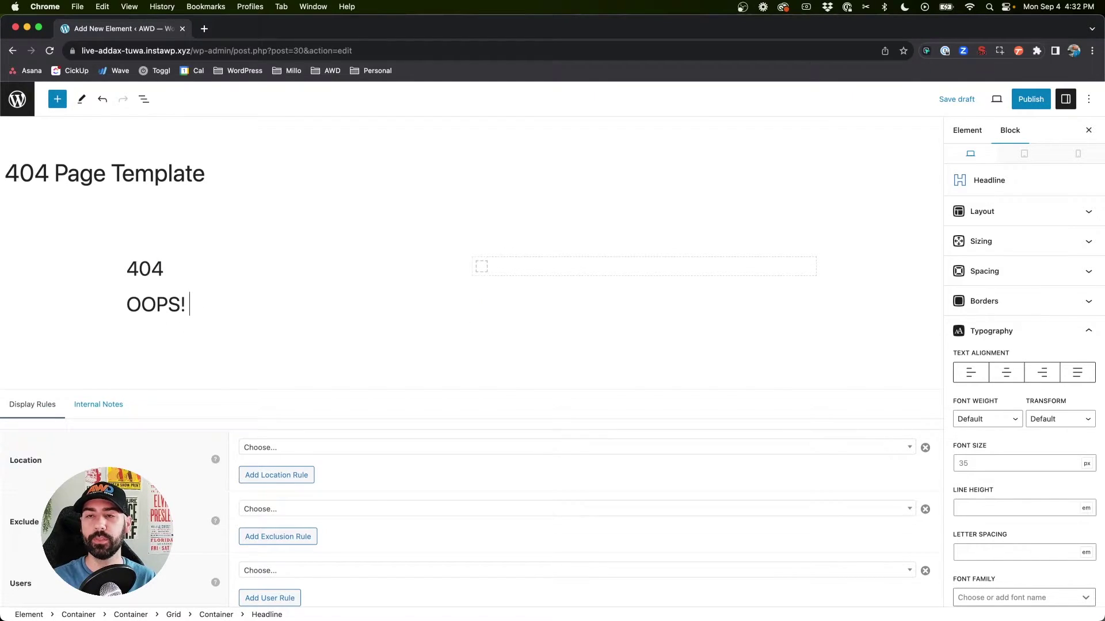
text( Y)
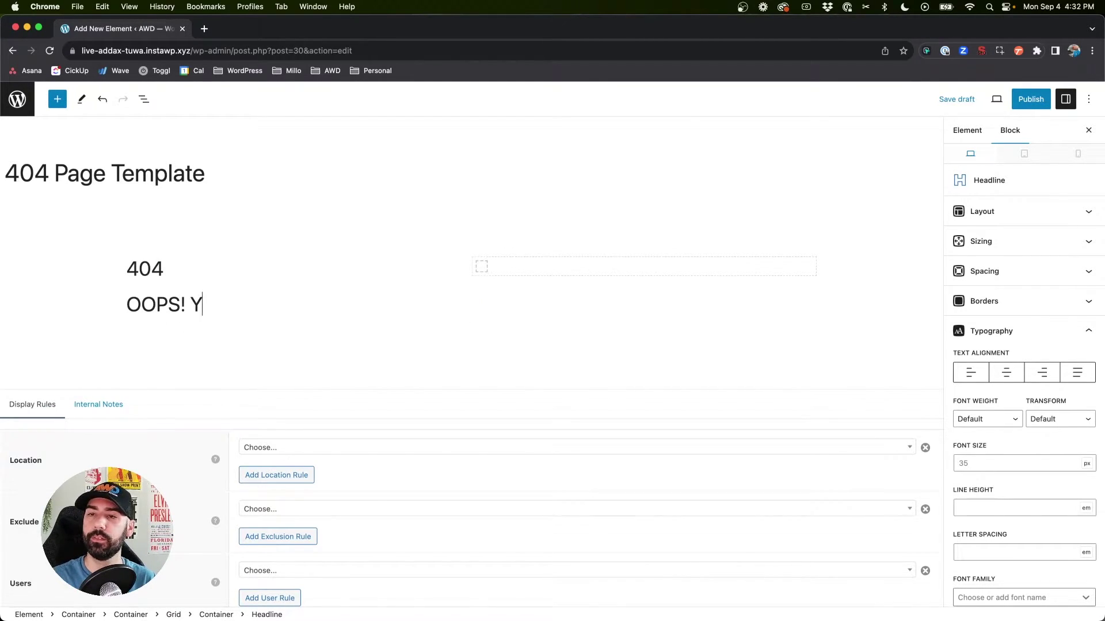
text(ou've landed on a missing page.)
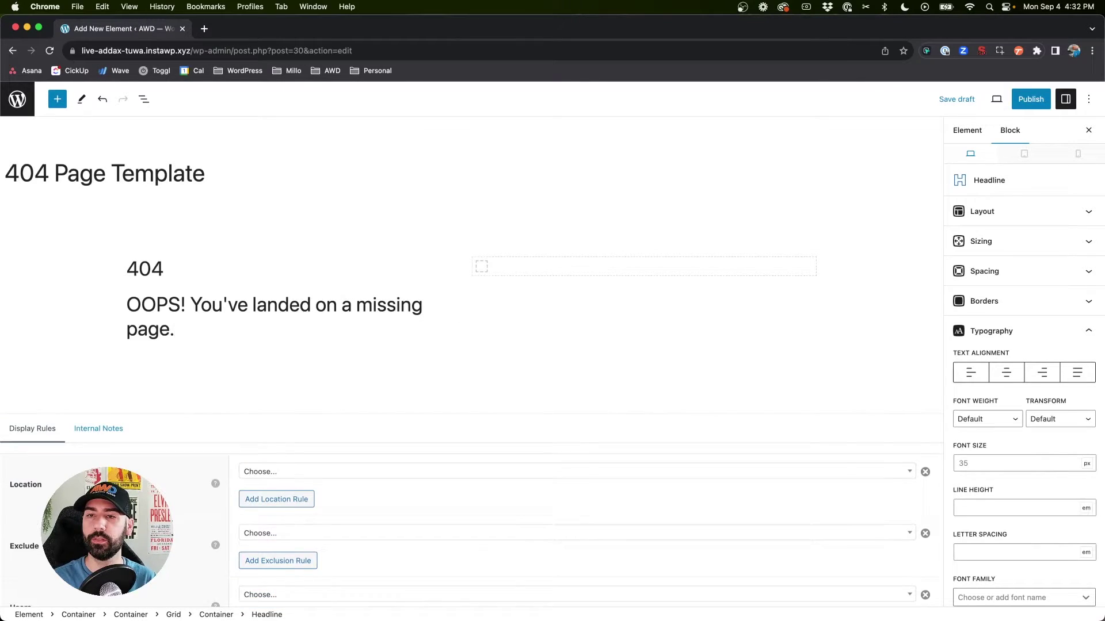
key(BackSpace)
text(, we're sorry about that.)
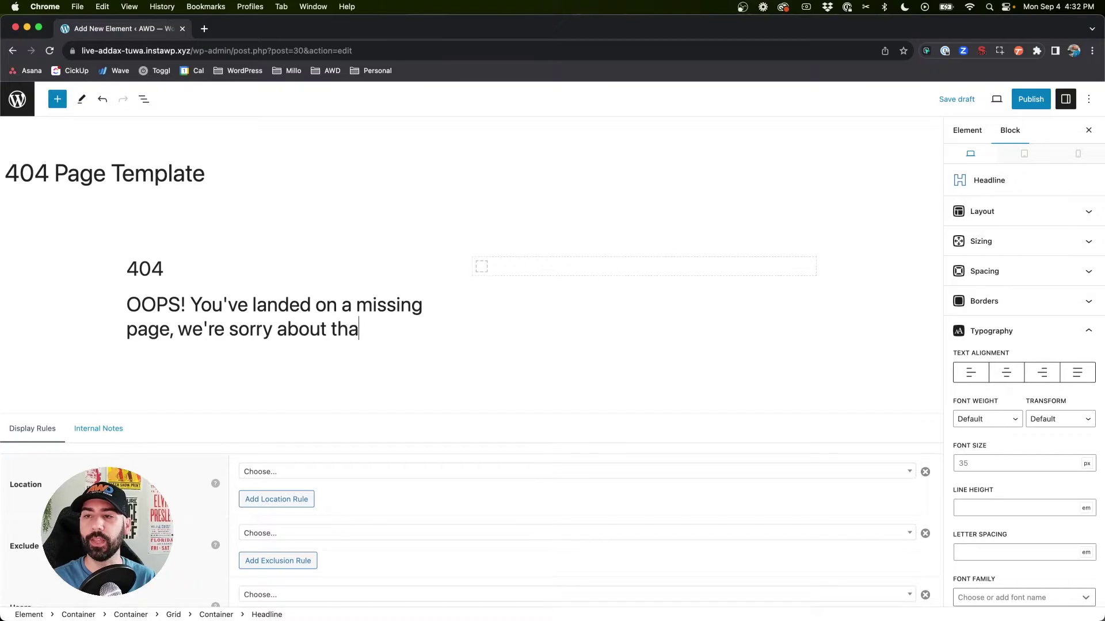
Step: Make the OOPS headline an H1 with bold font weight and line height 1
click(275, 271)
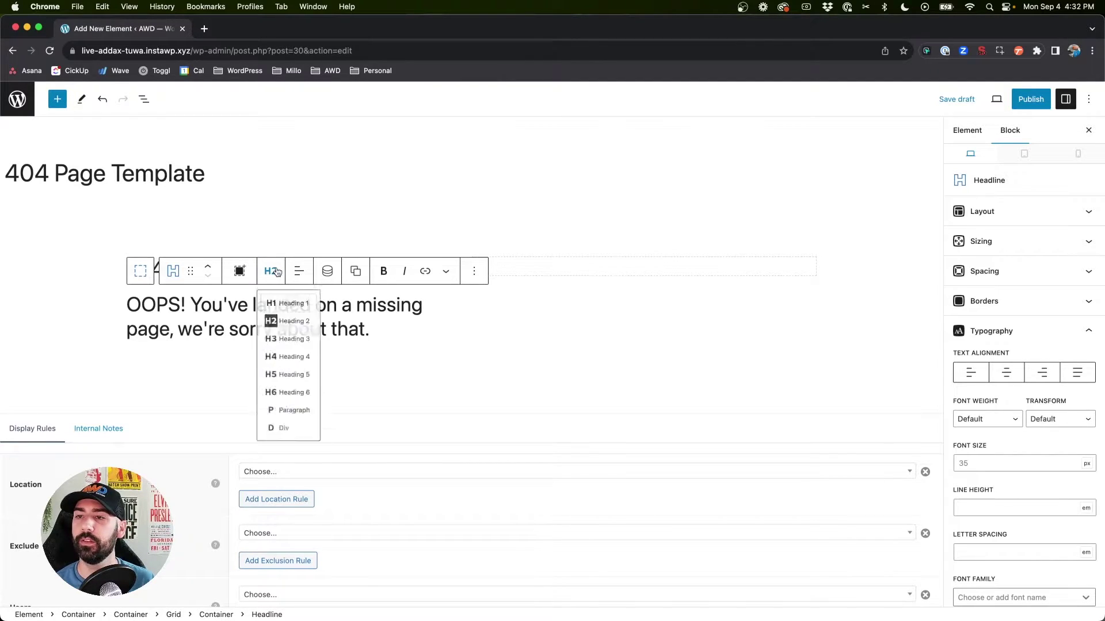
click(293, 304)
click(242, 341)
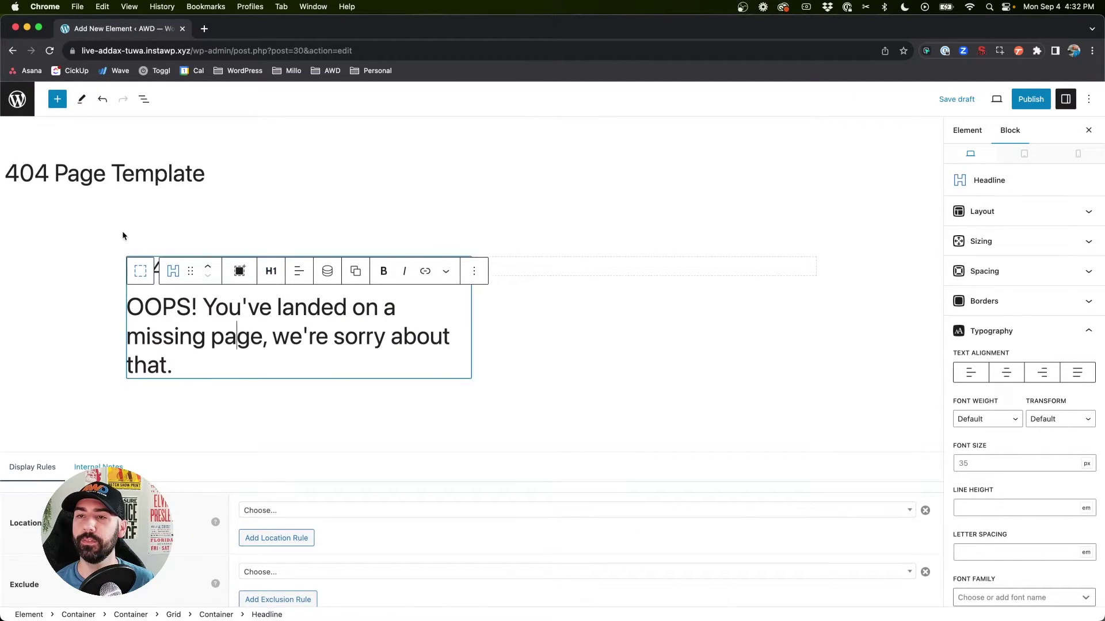
click(251, 336)
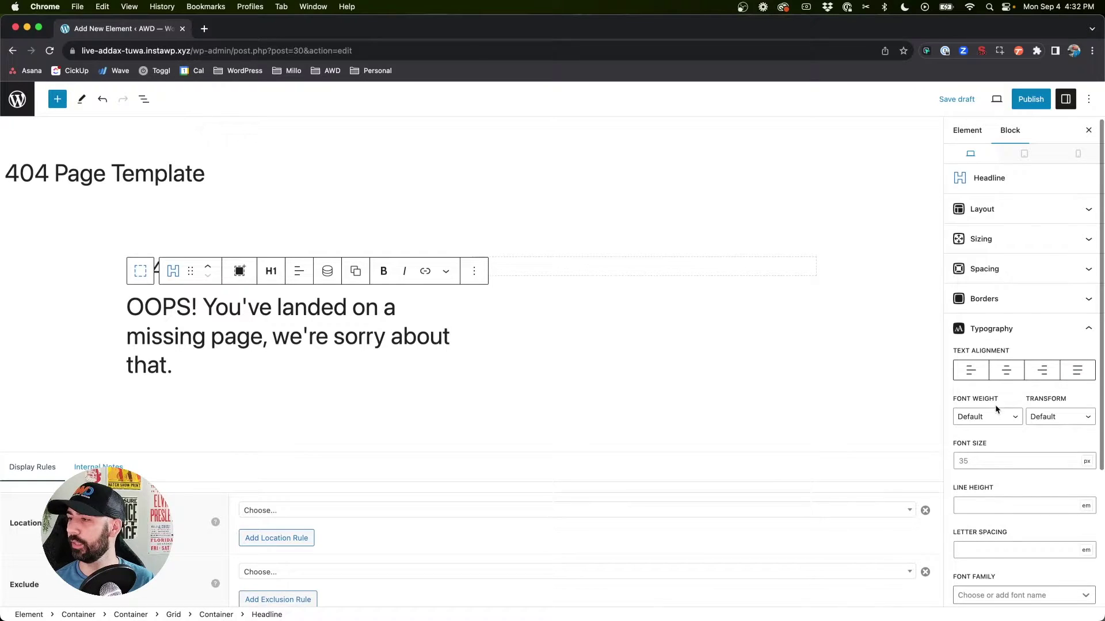
scroll(994, 396, down, 1)
click(993, 371)
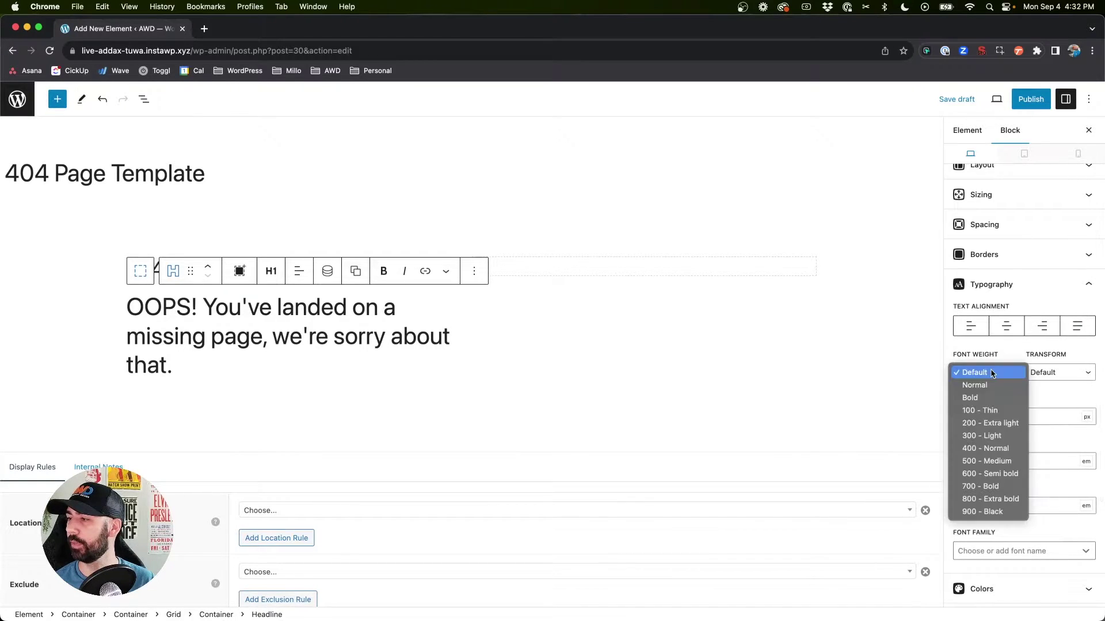
click(972, 398)
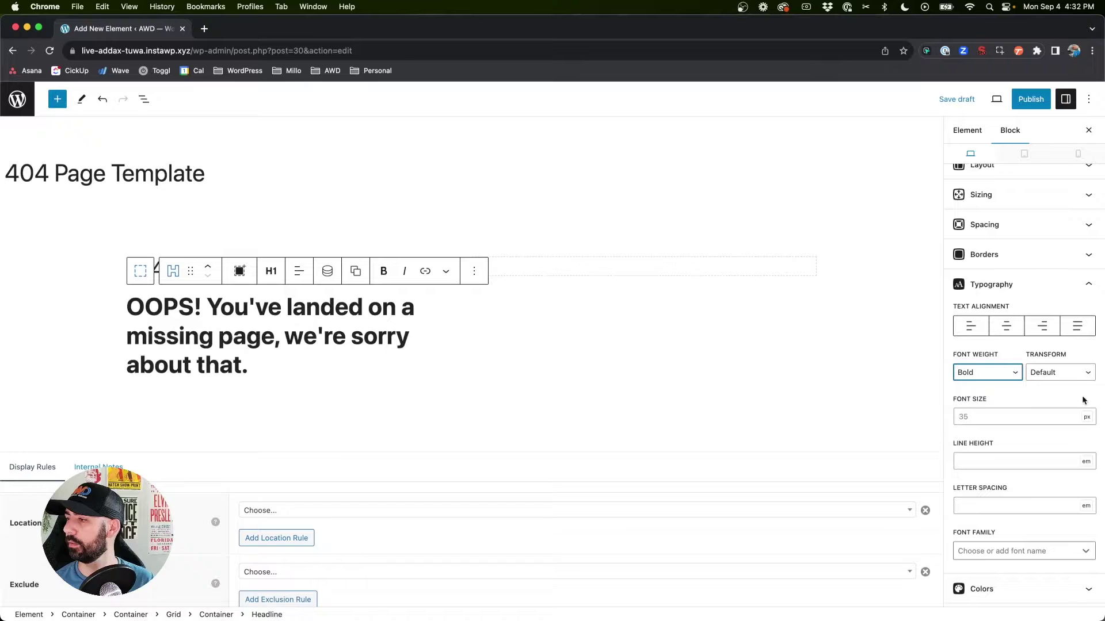
click(988, 464)
text(1.2)
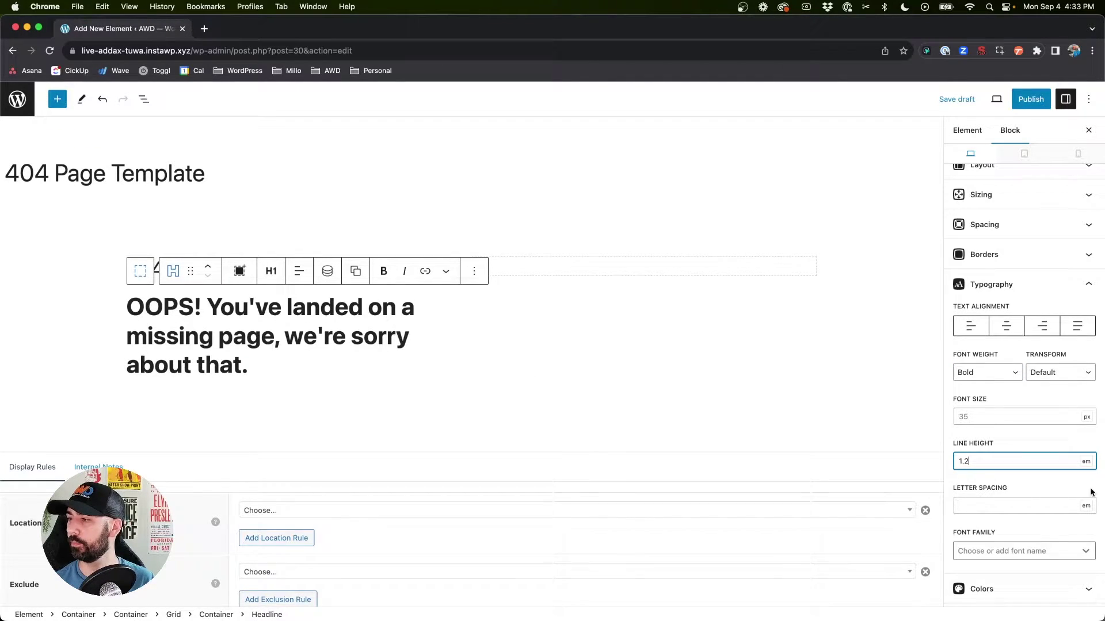
key(BackSpace)
key(BackSpace)
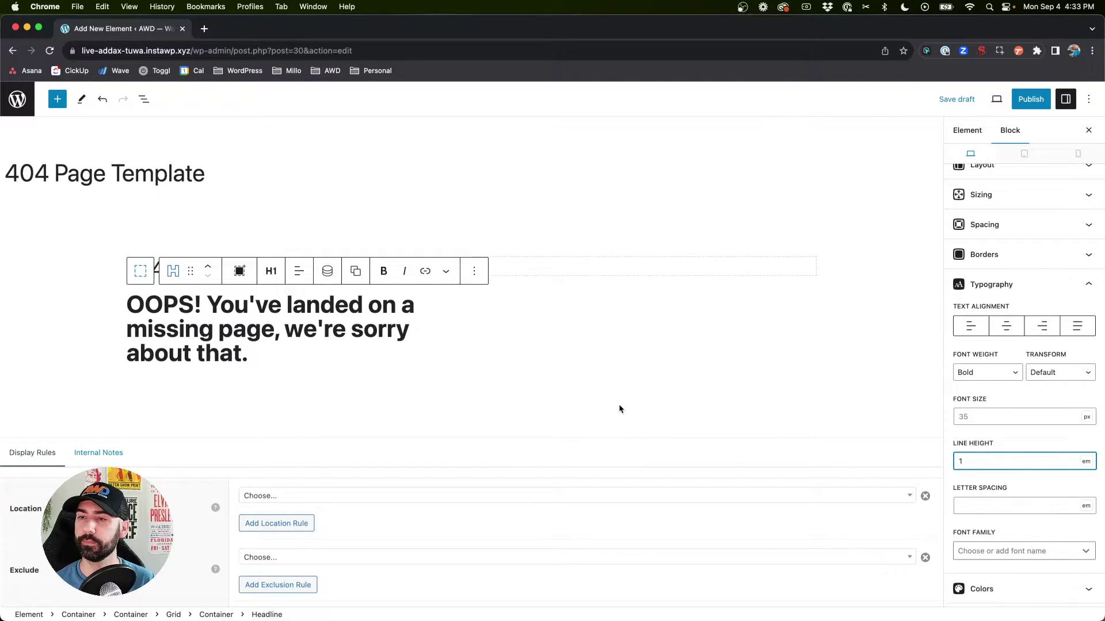
Step: Give the 404 label a 10 px bottom margin and add an empty block below OOPS
click(173, 270)
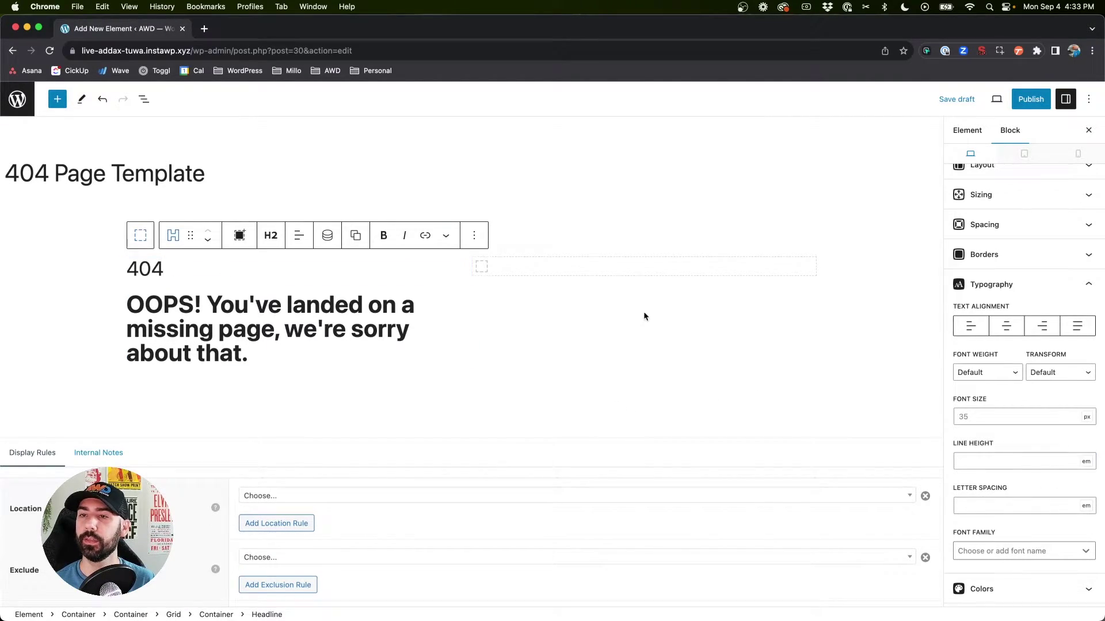
scroll(1008, 391, down, 3)
scroll(996, 458, up, 5)
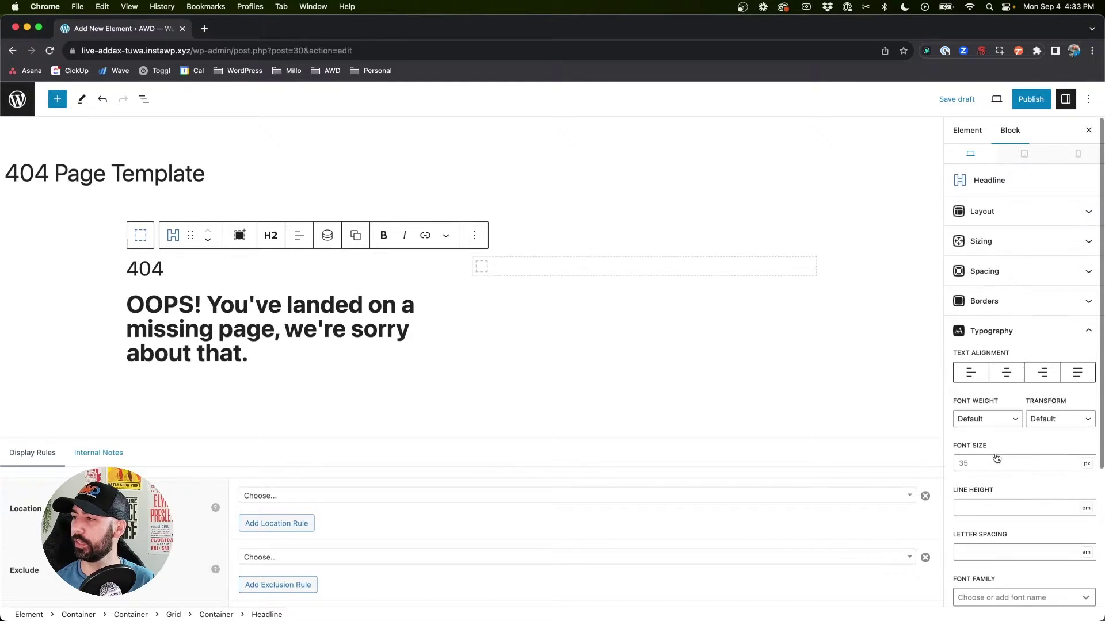
click(1028, 271)
click(1010, 460)
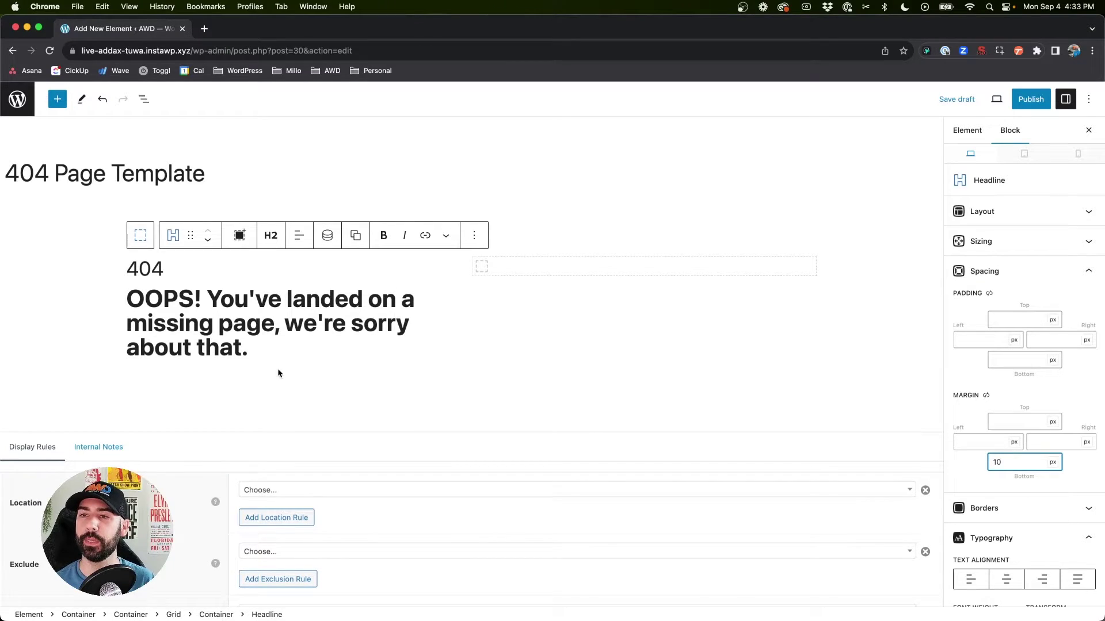
click(283, 345)
key(Return)
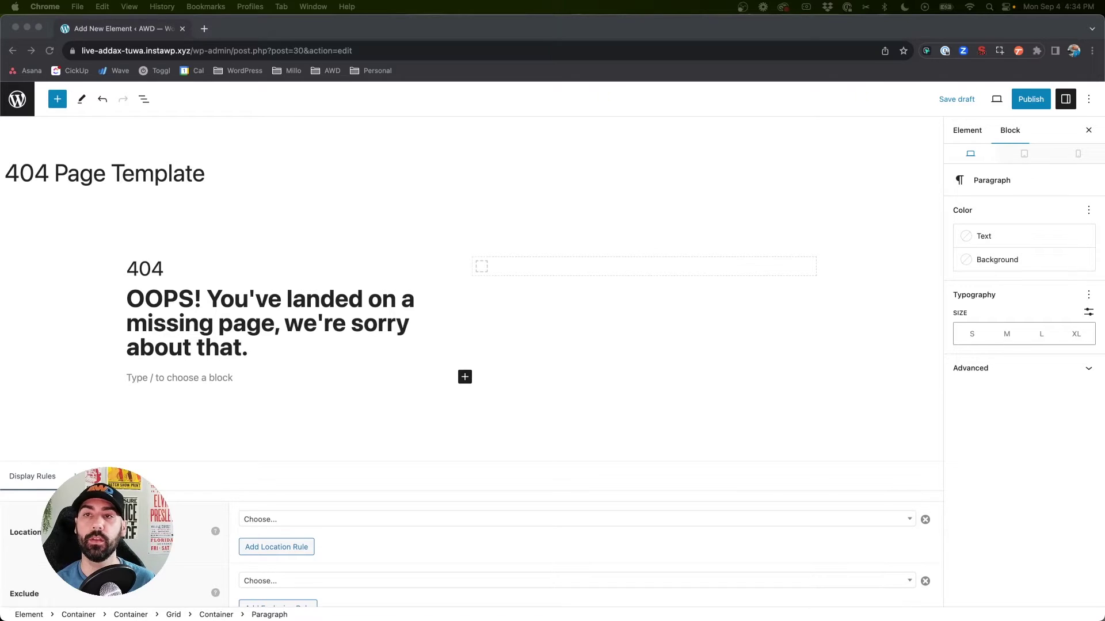
Step: Insert a button labelled 'Back to Homepage' below the OOPS headline
click(190, 377)
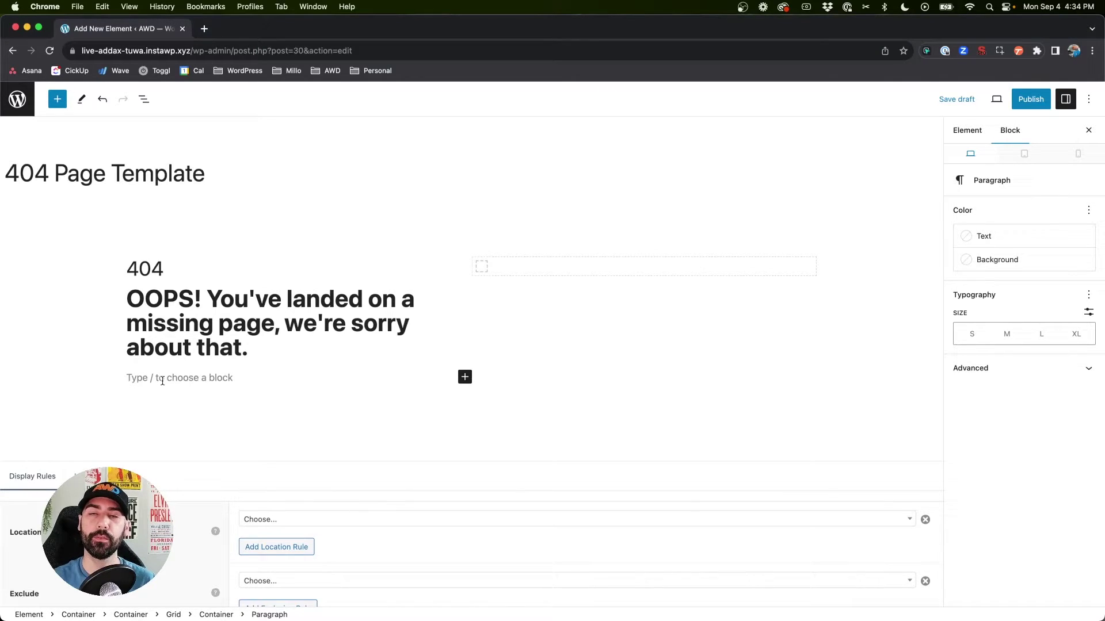
text(/butt)
key(Return)
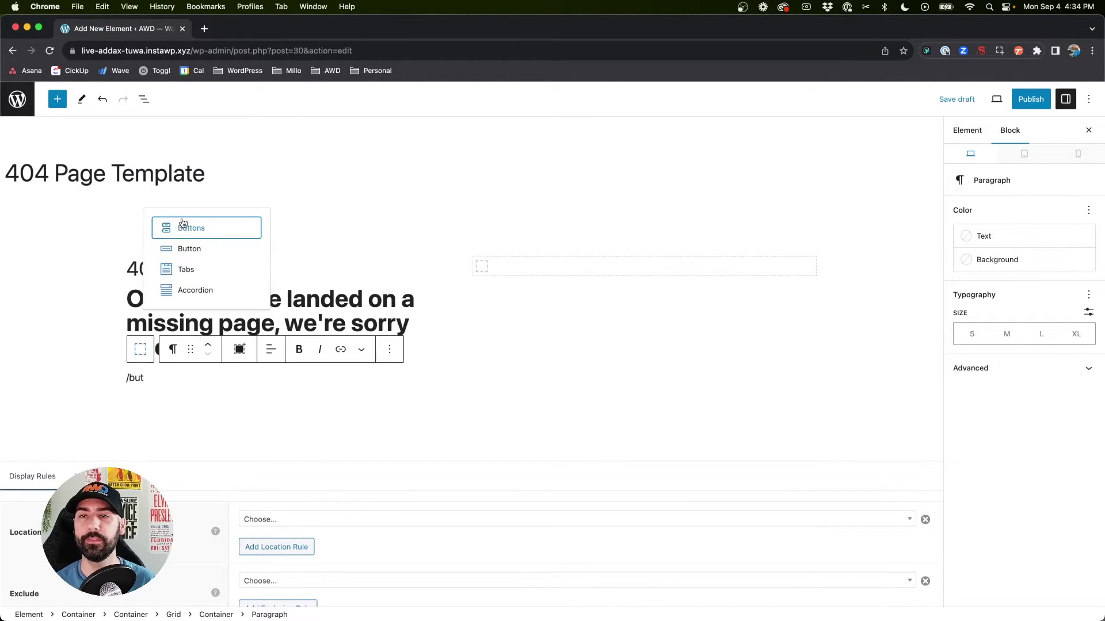
double_click(149, 383)
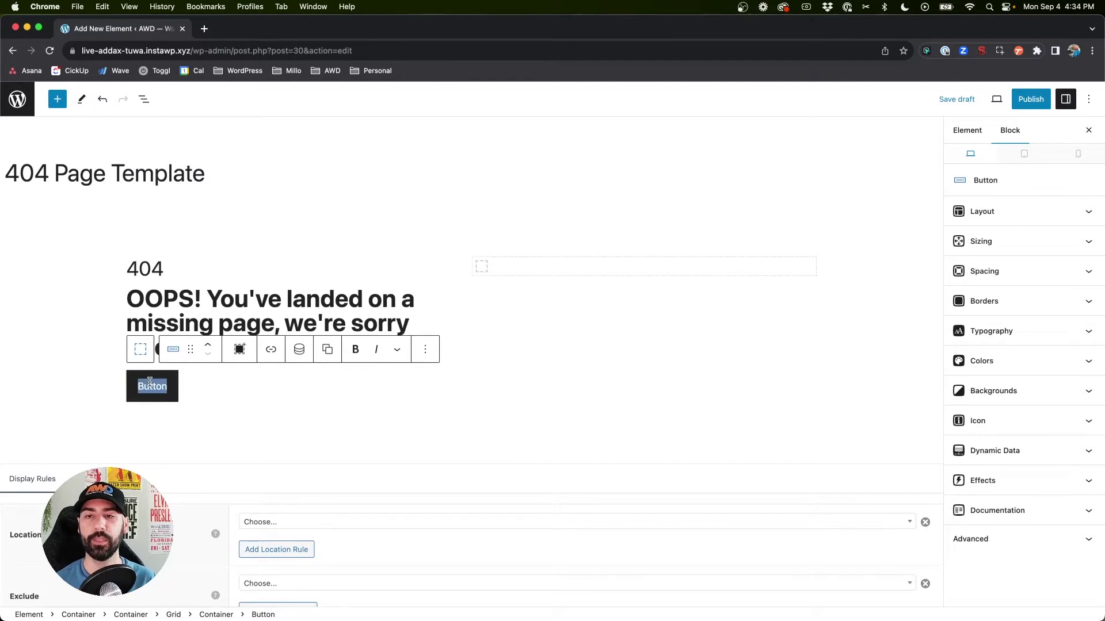
text(Back to Homepage)
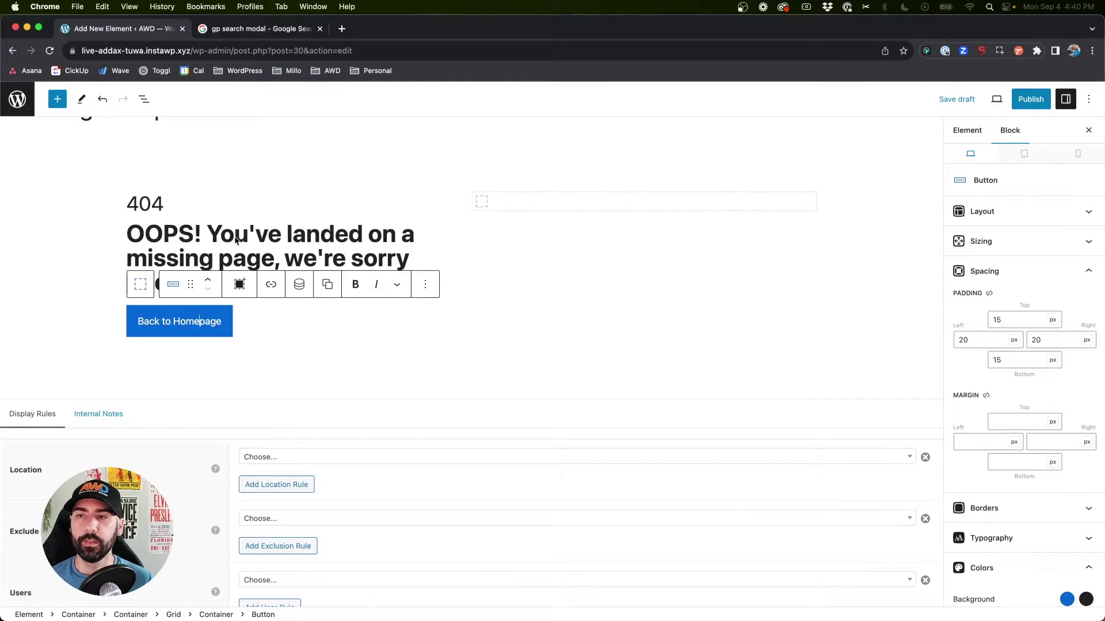
Step: Set the button padding to 10 top, 12 left, 12 right, 10 bottom
double_click(997, 325)
text(10)
key(Tab)
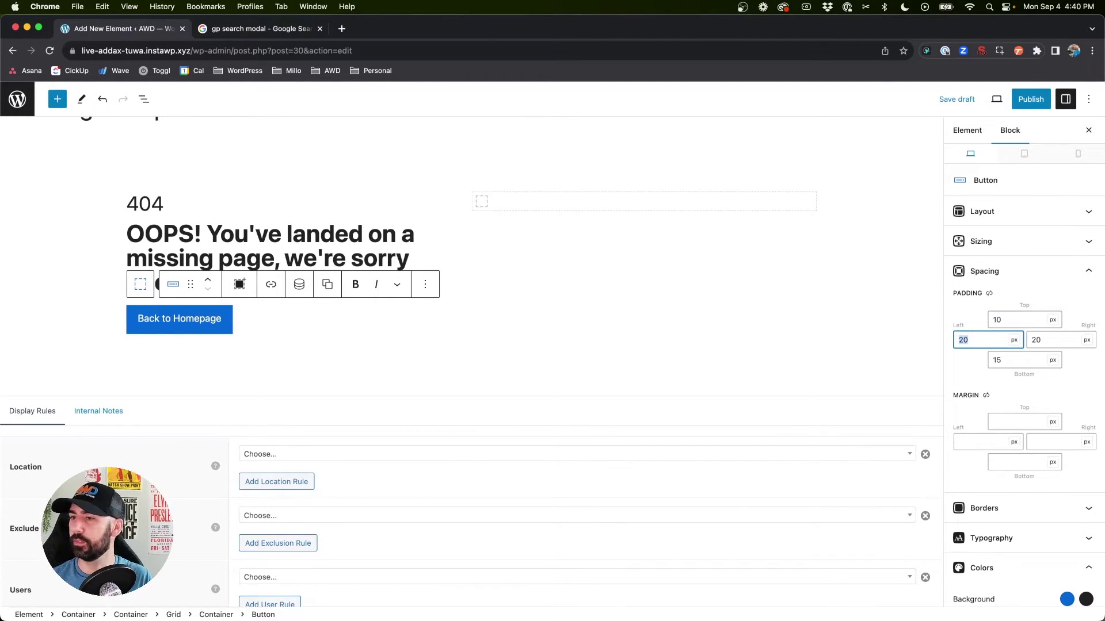
text(12)
key(Tab)
text(12)
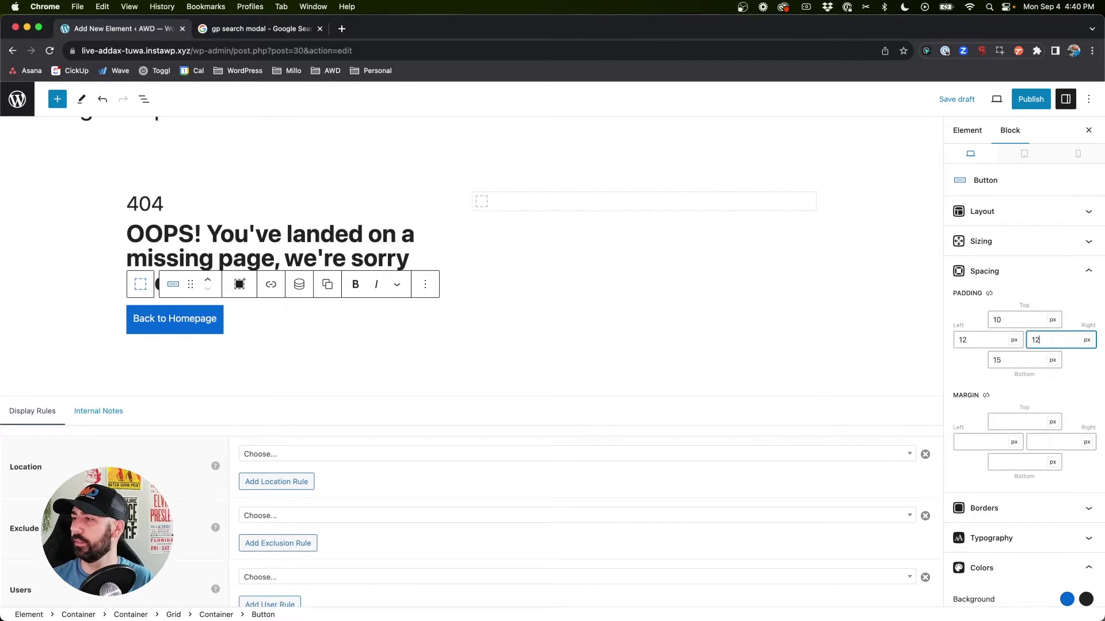
key(Tab)
text(10)
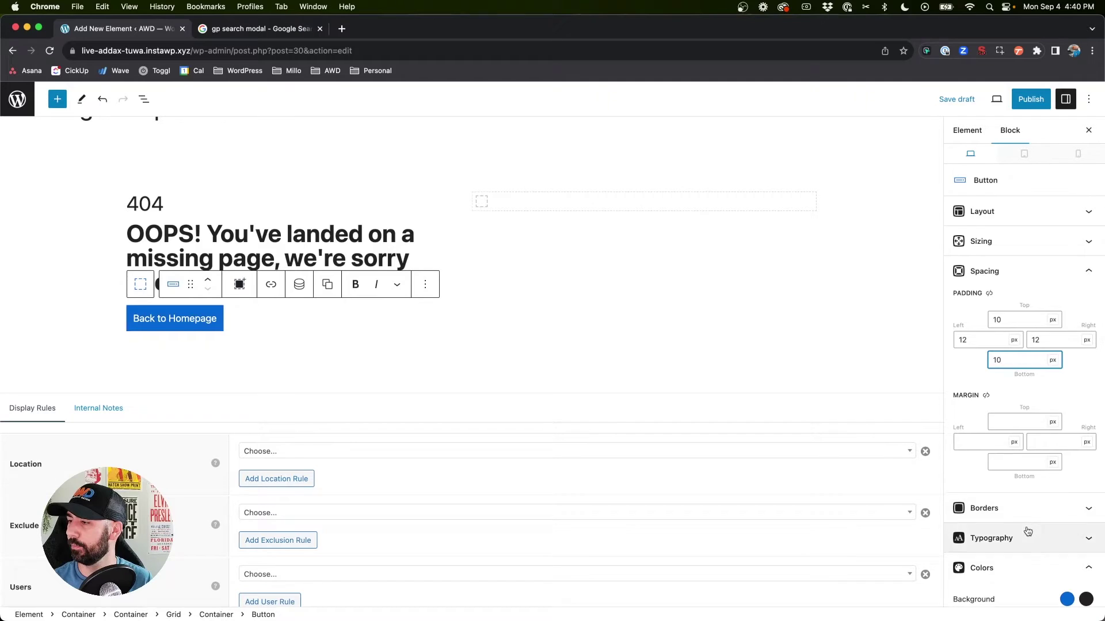
Step: Round all of the button's corners with an 8 px border radius
click(1078, 538)
scroll(1077, 403, down, 3)
click(1076, 332)
scroll(999, 359, down, 3)
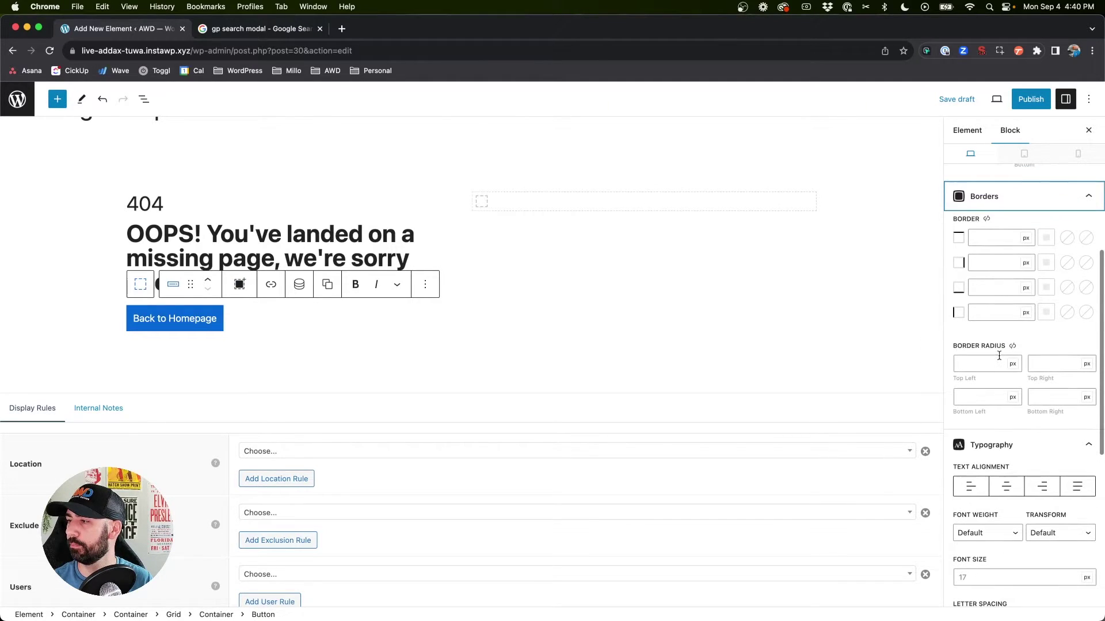
click(982, 363)
text(8)
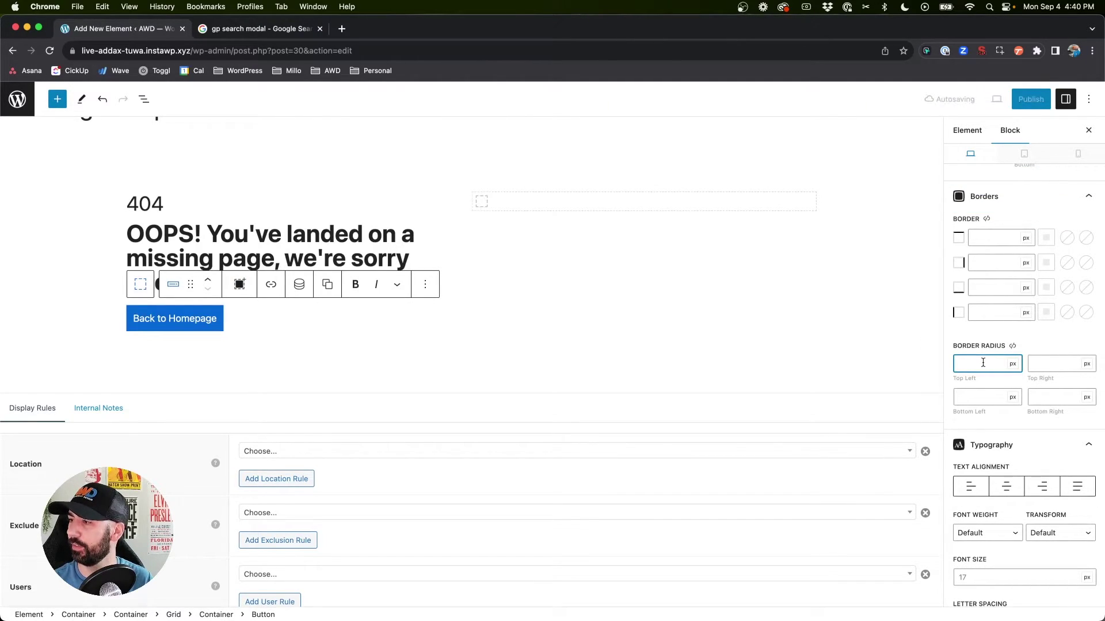
click(1011, 346)
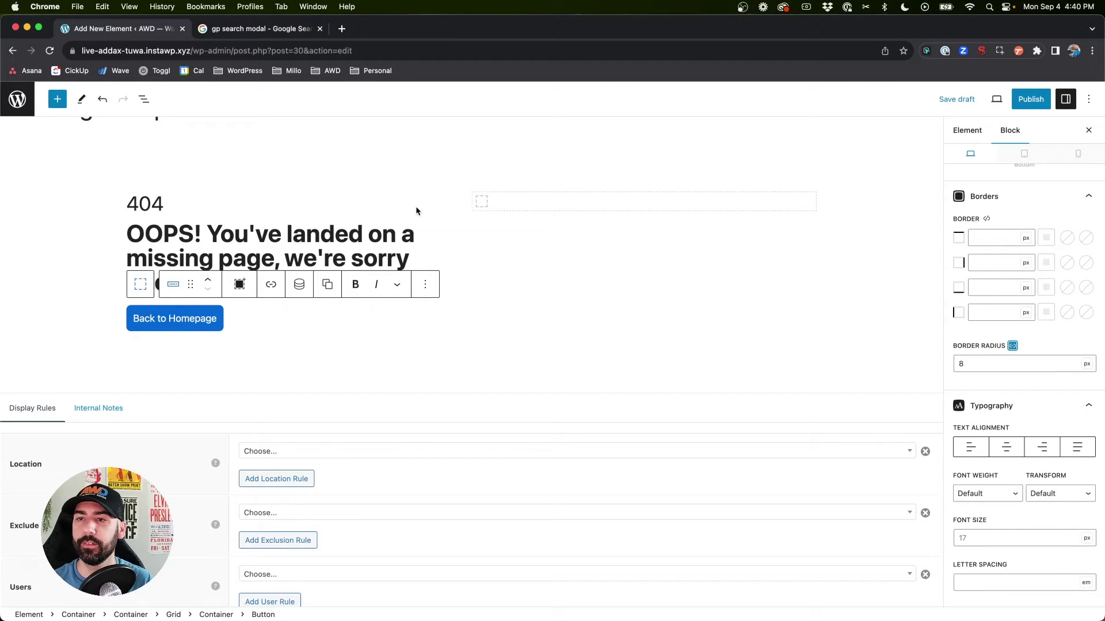
Step: Set the OOPS headline's bottom margin to 40 px
click(263, 240)
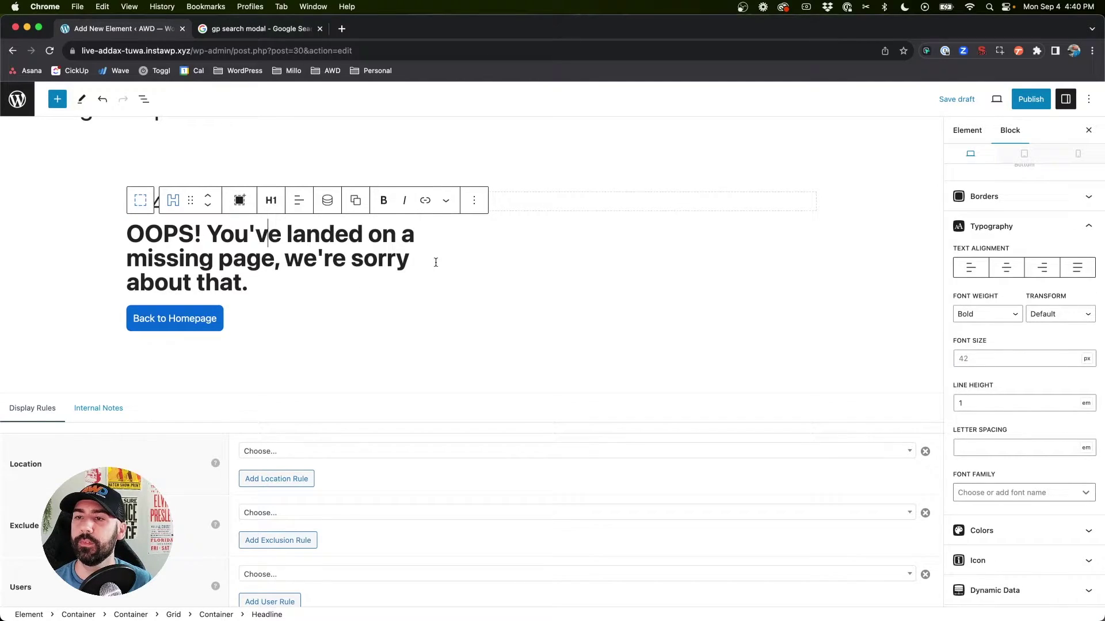
scroll(301, 274, up, 1)
scroll(1055, 362, down, 3)
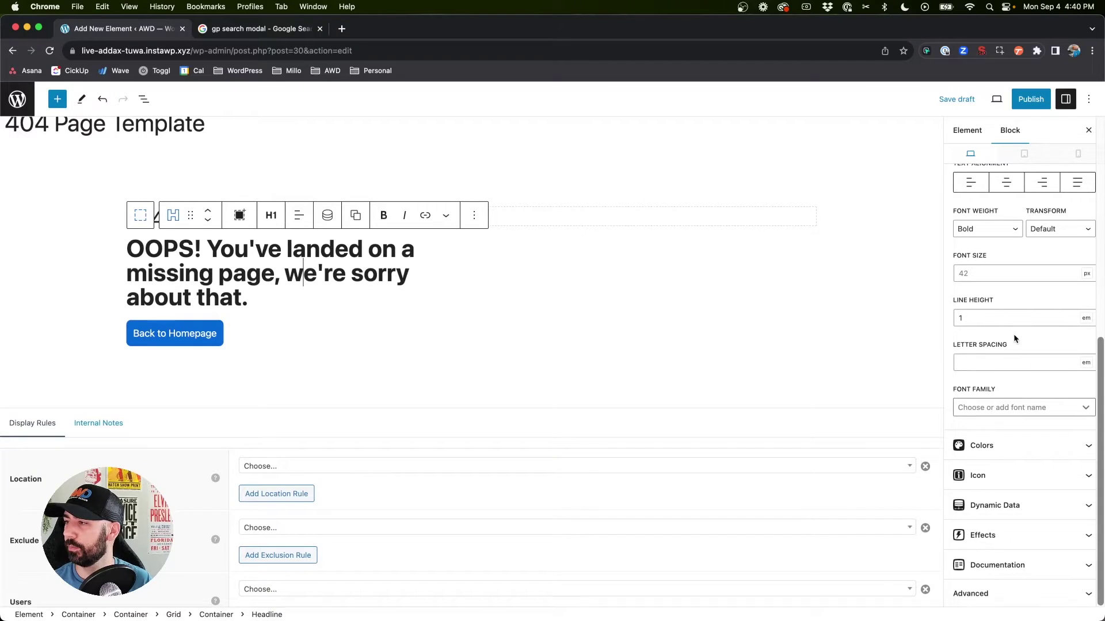
scroll(1001, 488, up, 5)
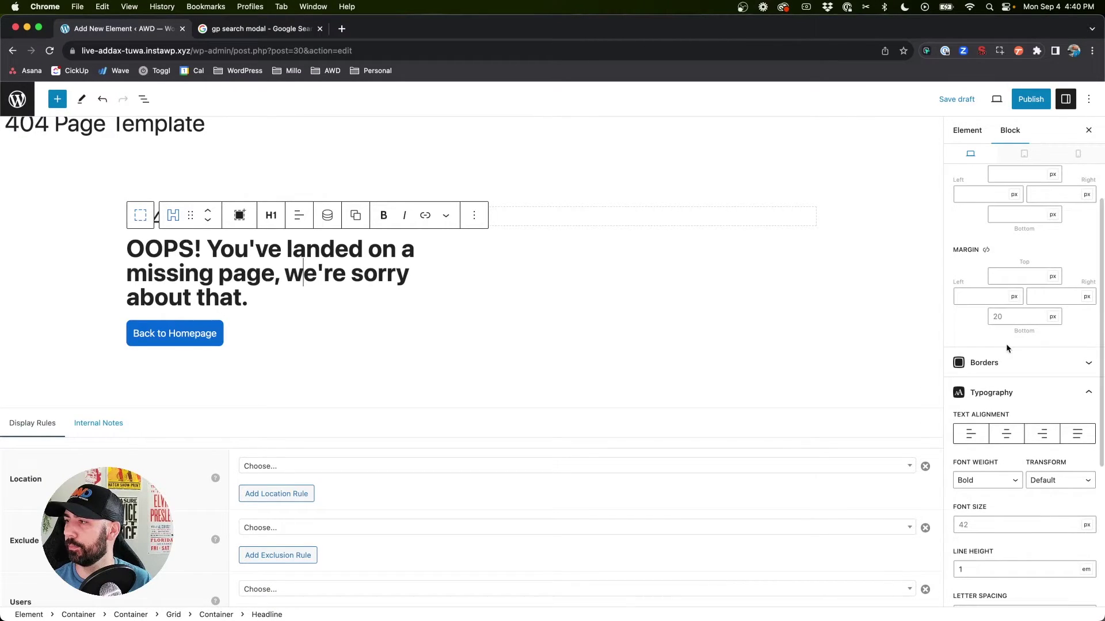
click(1010, 318)
text(40)
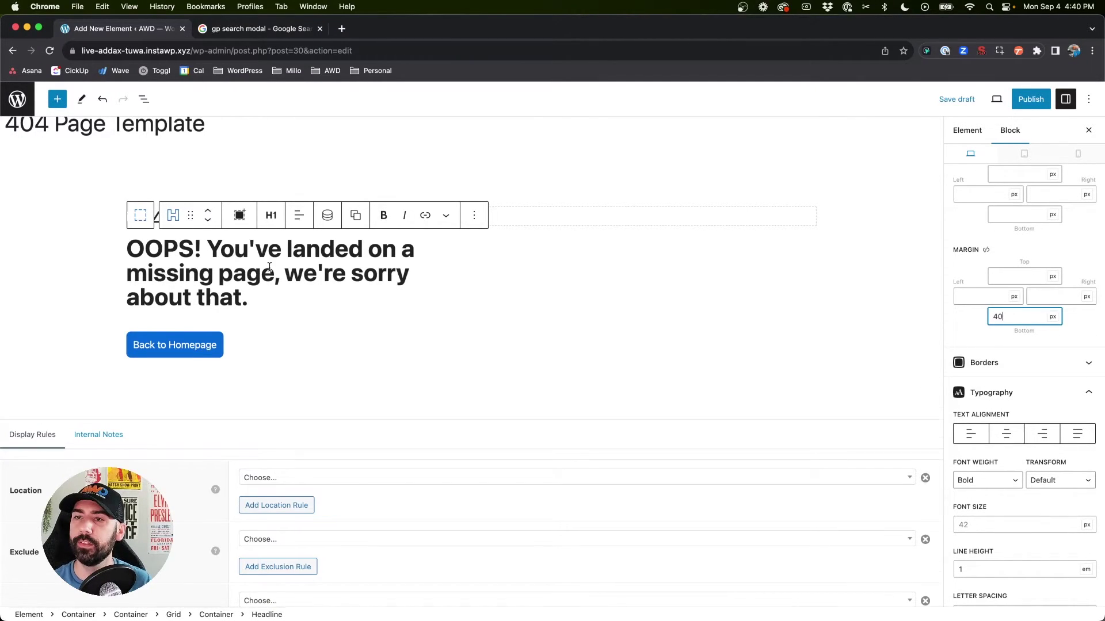
click(201, 275)
key(Up)
key(Up)
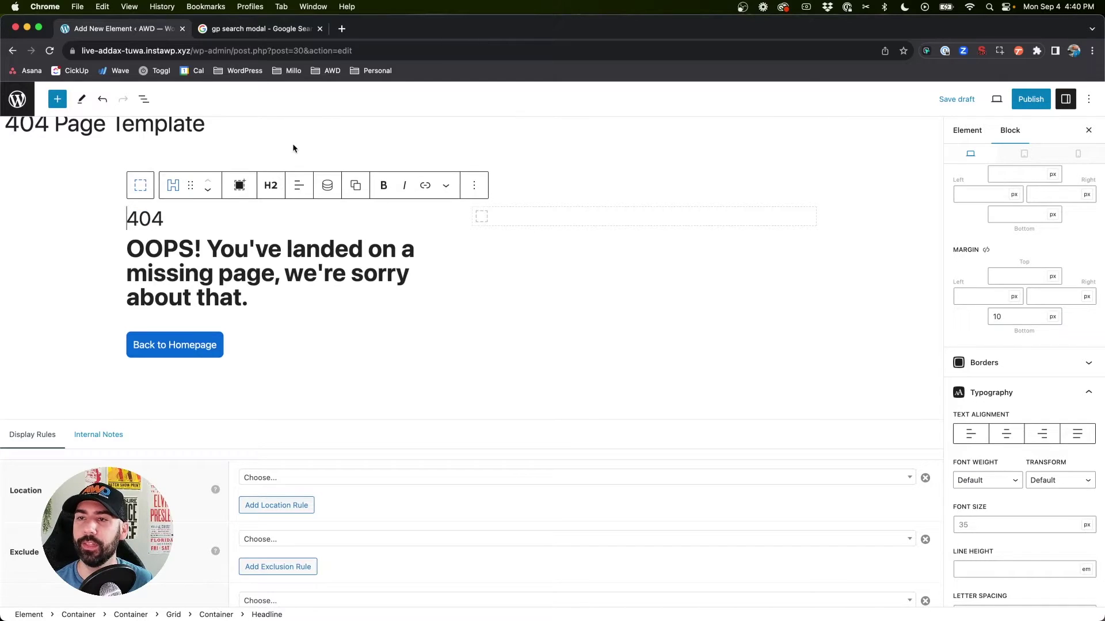
Step: Add an Image block to the right column using the uploaded ice cream.jpg photo
click(525, 214)
click(482, 216)
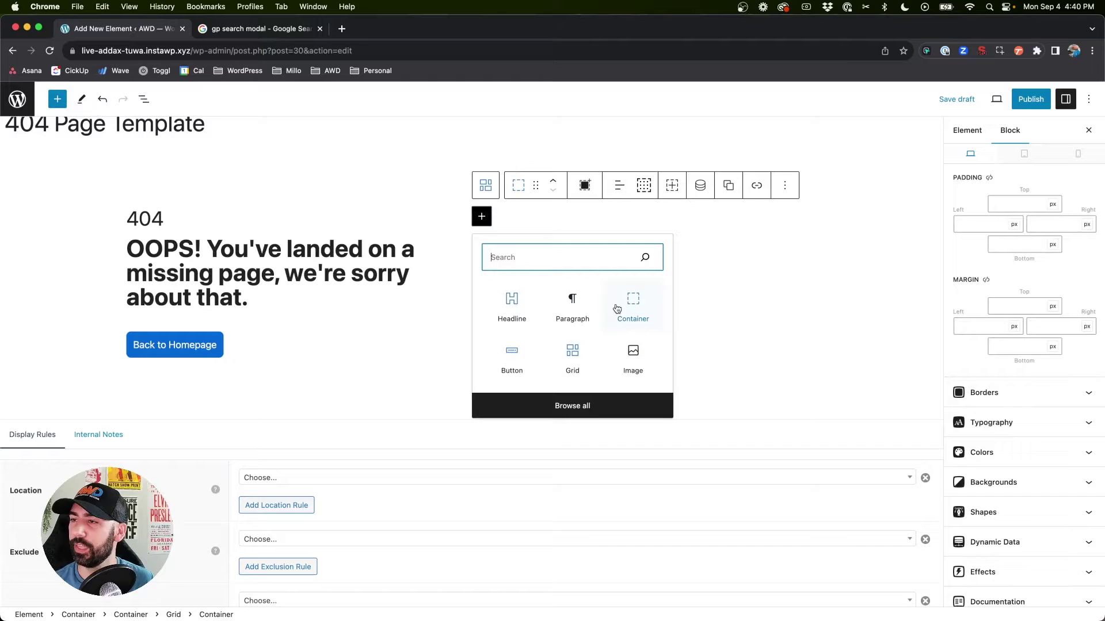
text(image)
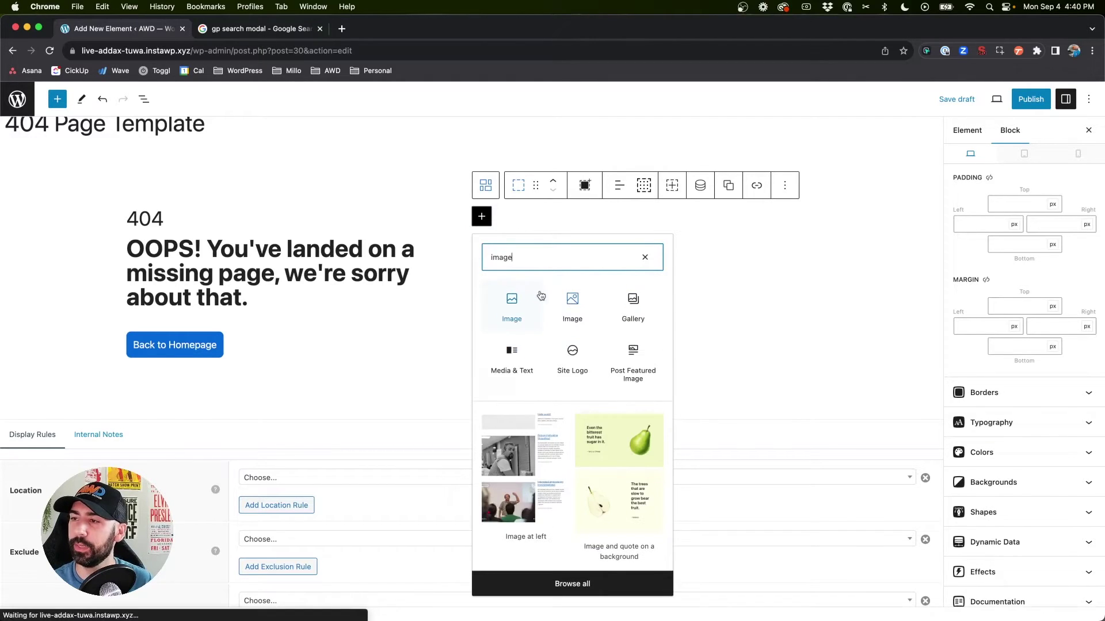
click(573, 304)
click(513, 286)
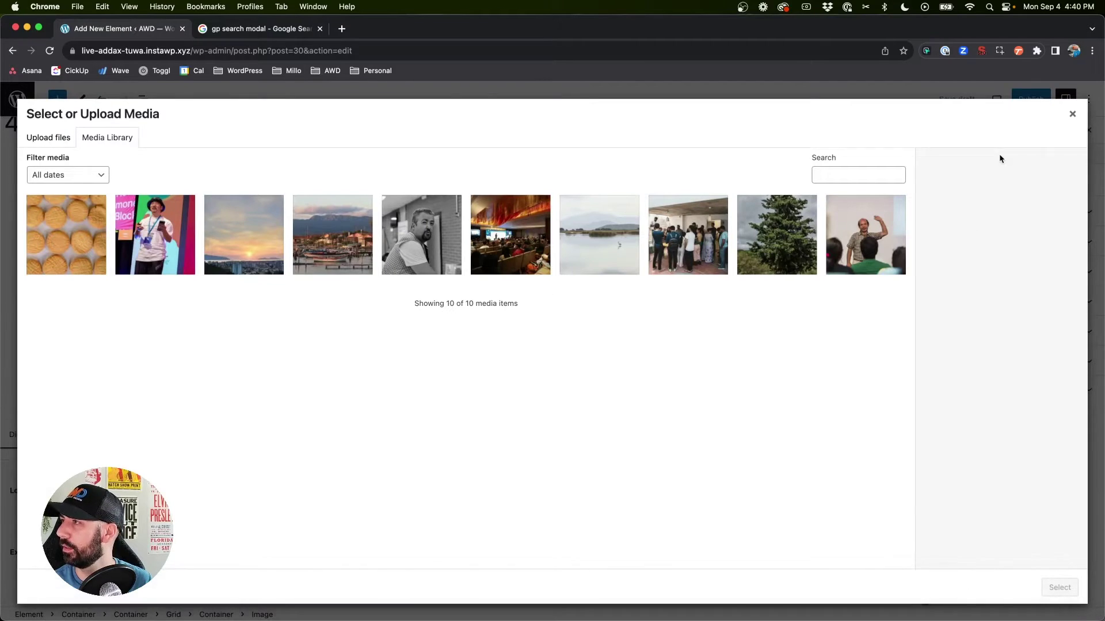
drag(949, 23, 723, 55)
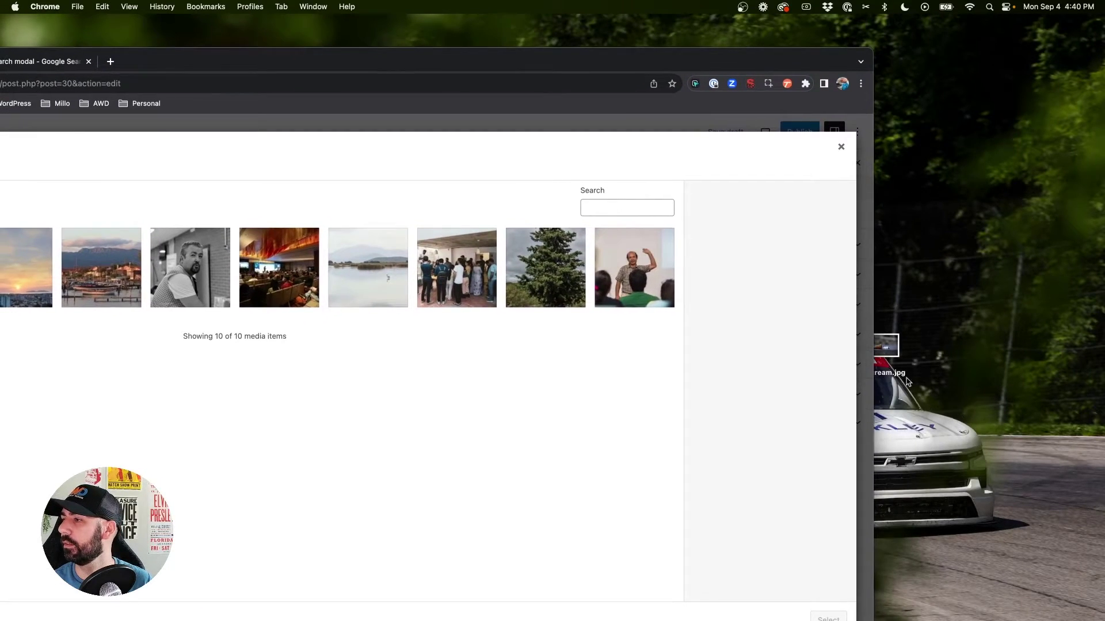
click(883, 349)
drag(883, 349, 438, 379)
double_click(581, 61)
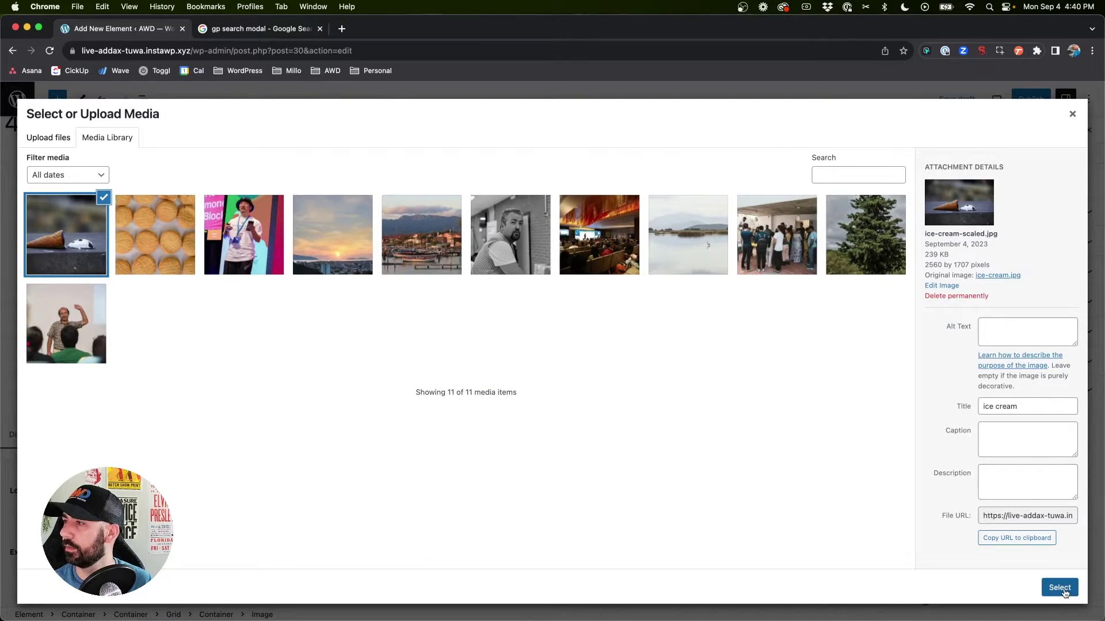
click(1059, 588)
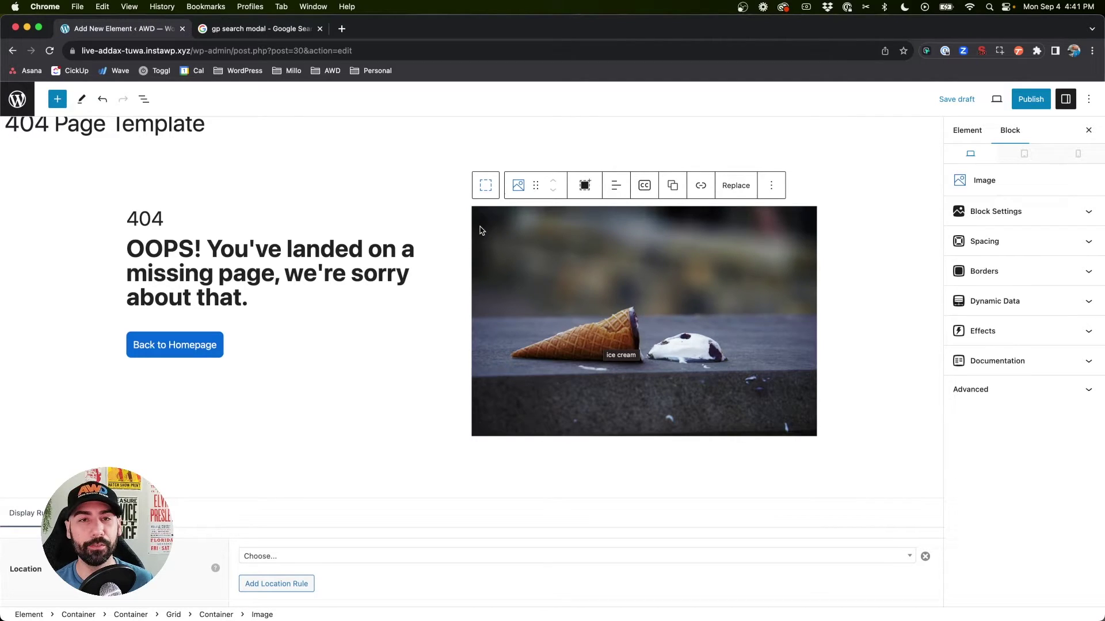
Step: Give the ice cream image a linked 10 px border radius on all corners
click(481, 231)
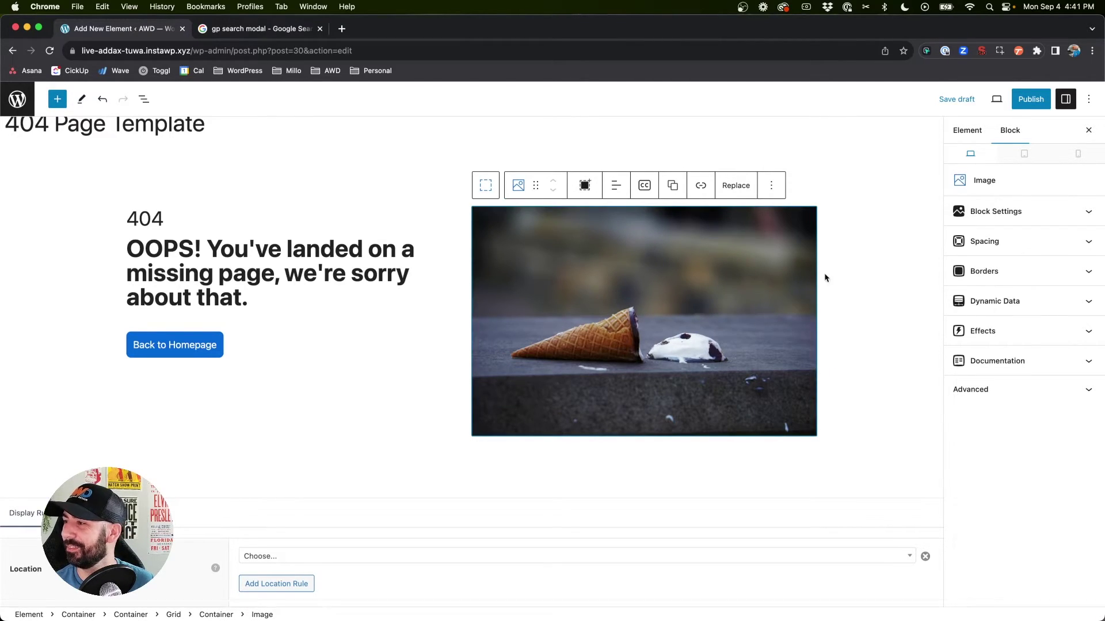
click(983, 271)
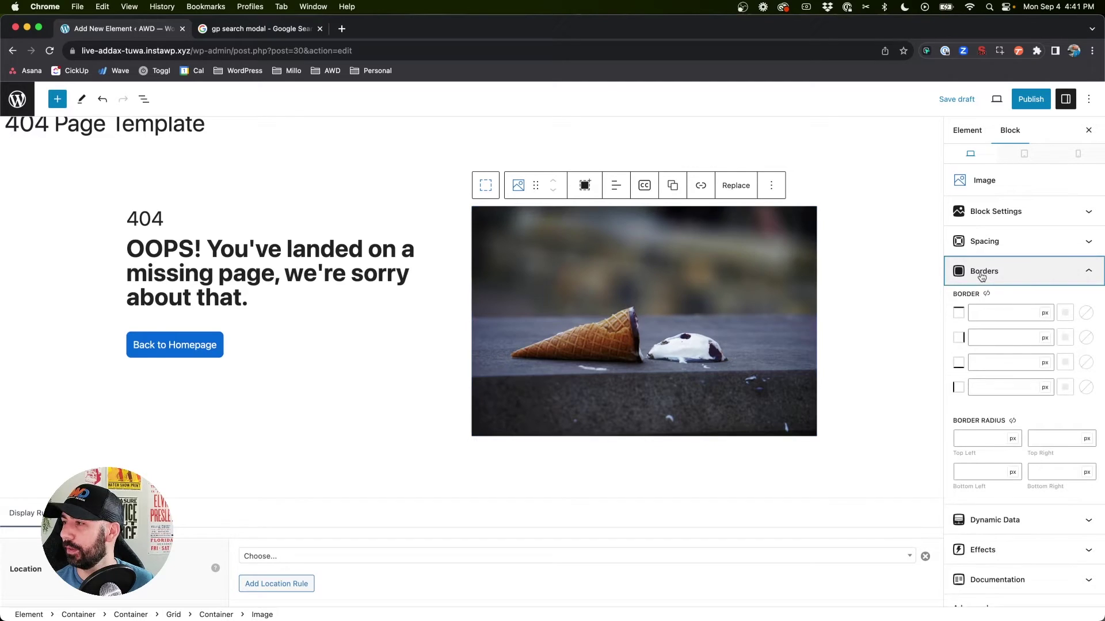
click(995, 424)
text(10)
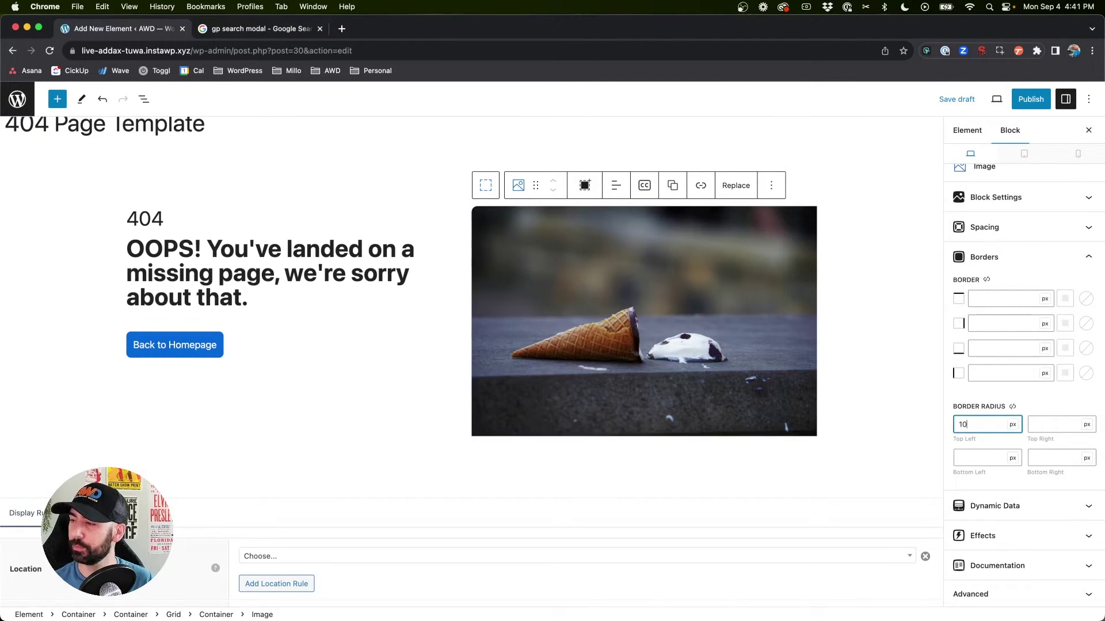
click(1012, 407)
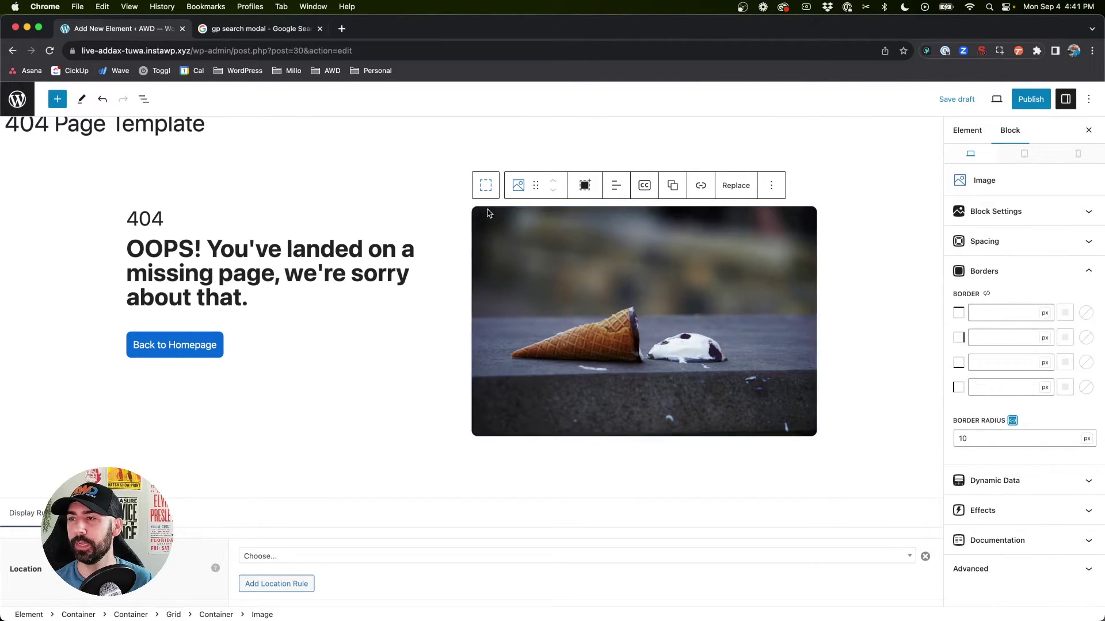
Step: Set the parent grid's vertical alignment to Center
click(485, 184)
click(492, 185)
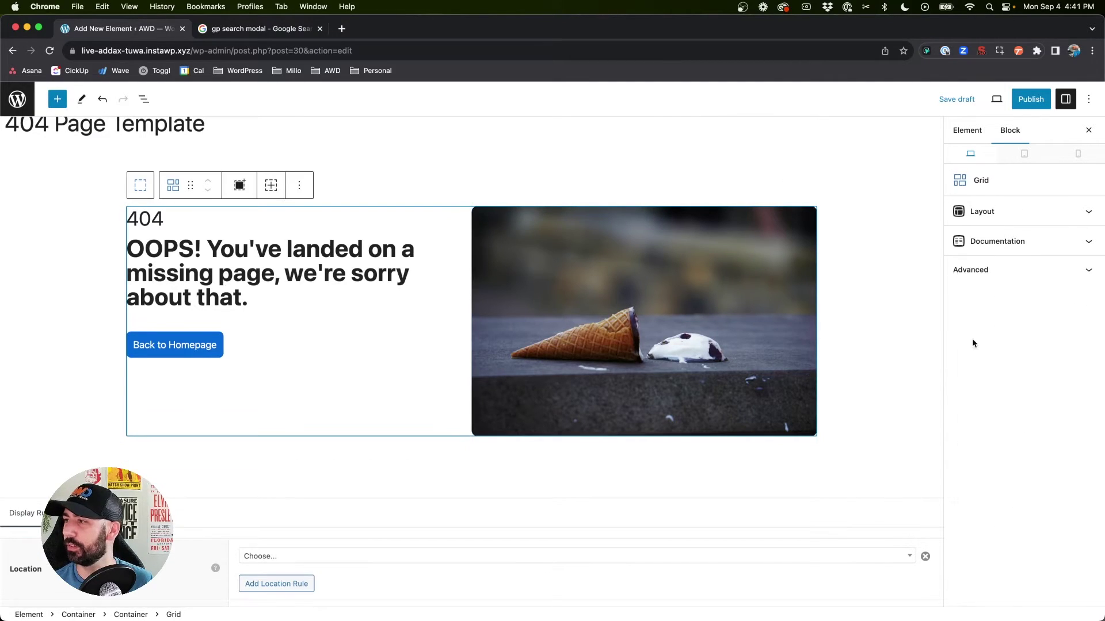
click(973, 212)
click(1002, 354)
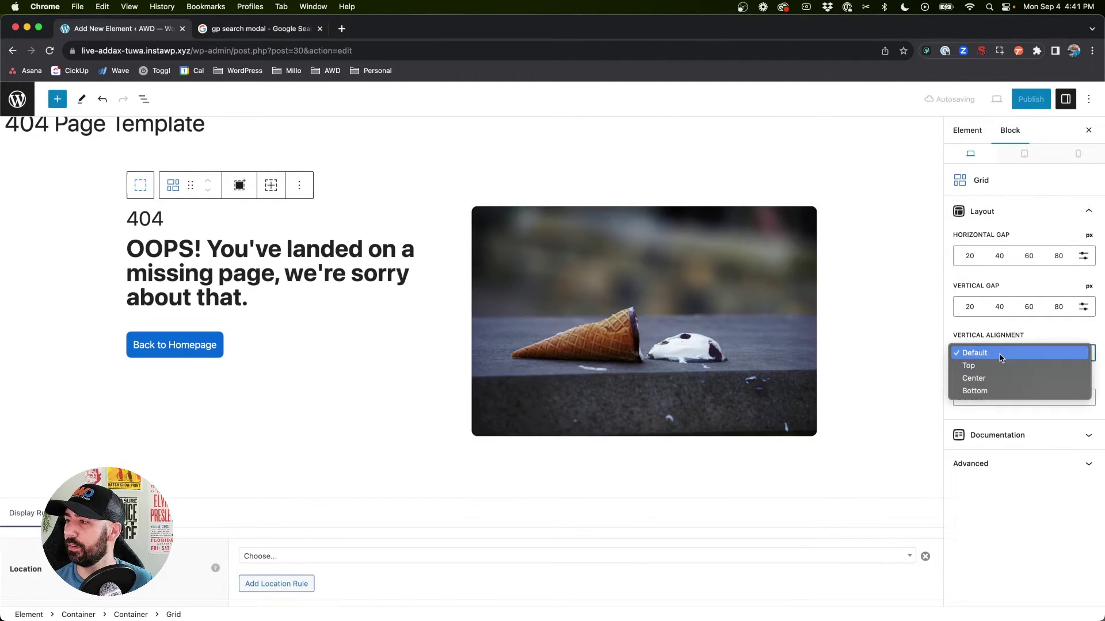
click(991, 379)
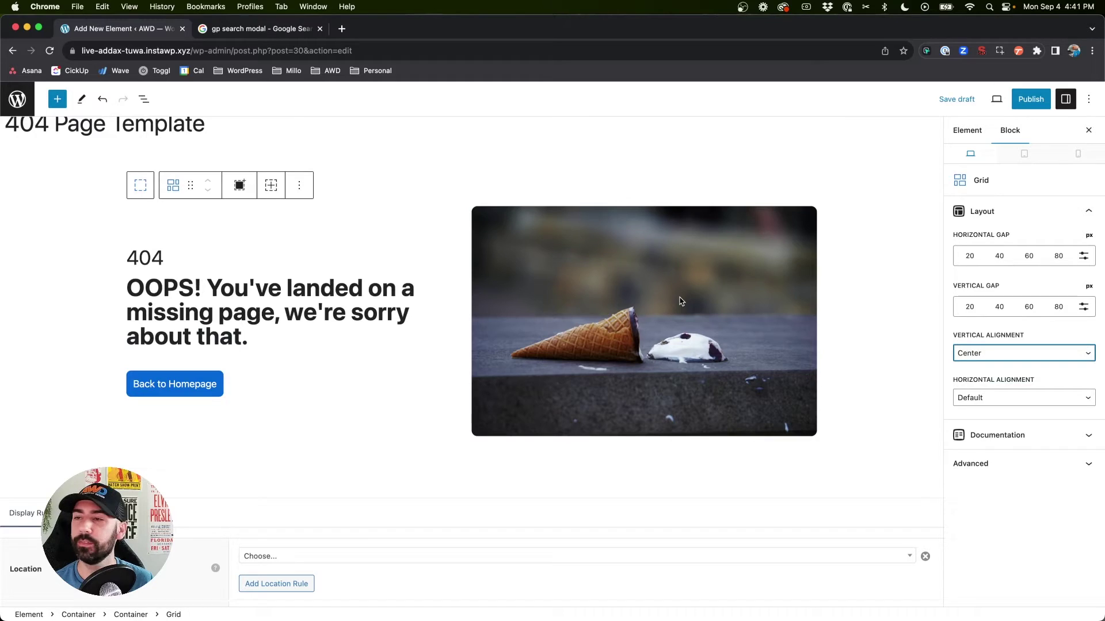
click(389, 380)
click(750, 281)
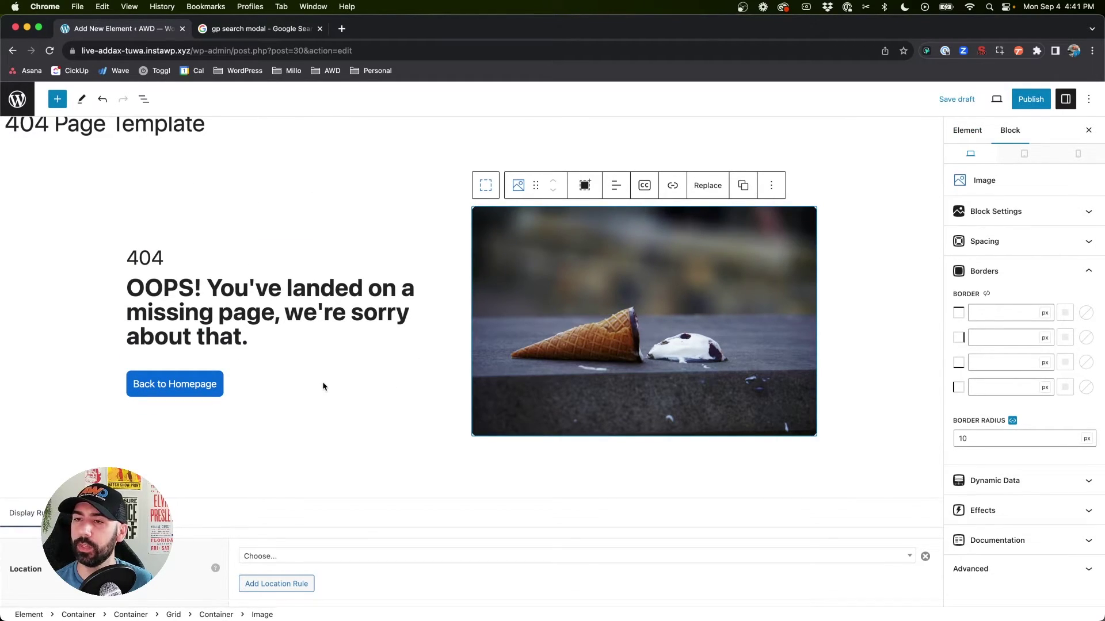
Step: Set the Display Rules location to 404 Template and publish the element
scroll(322, 382, down, 5)
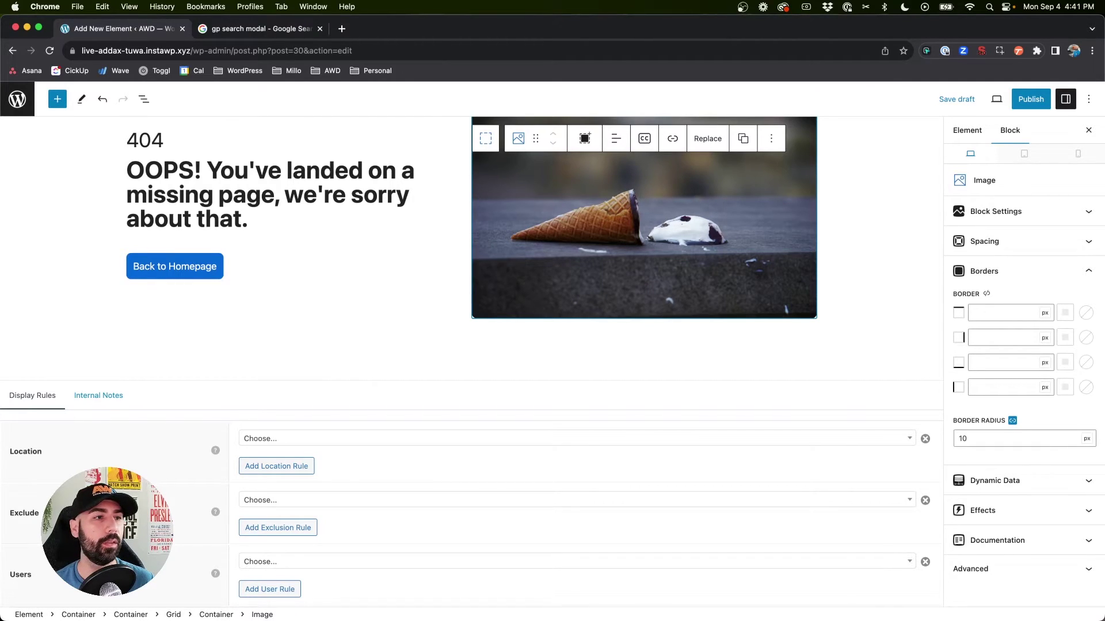
drag(107, 533, 1019, 525)
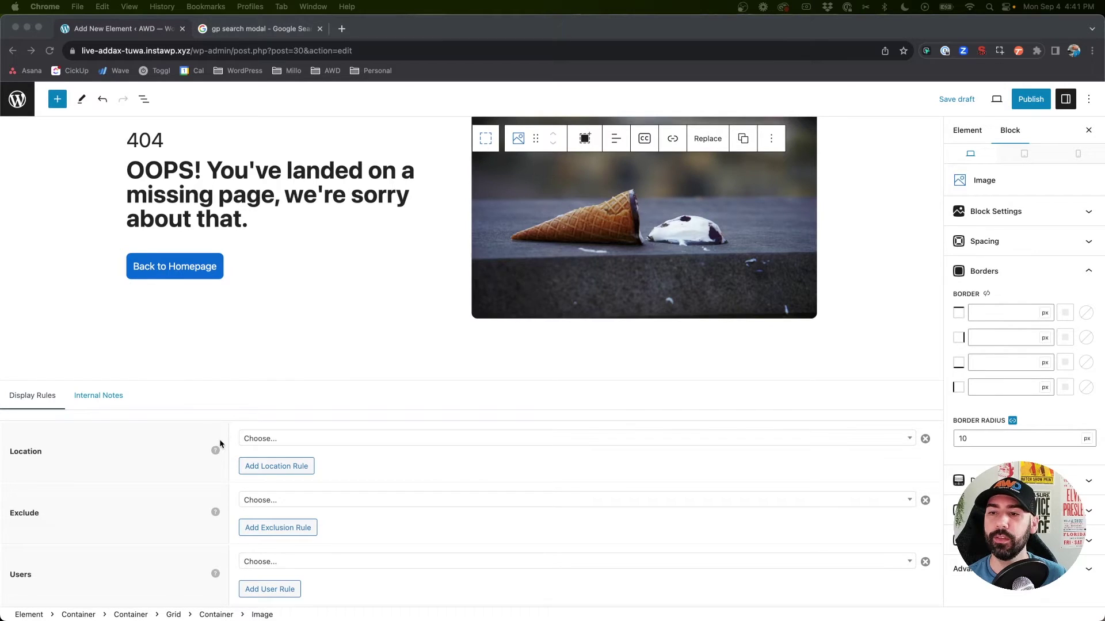
click(316, 437)
click(308, 439)
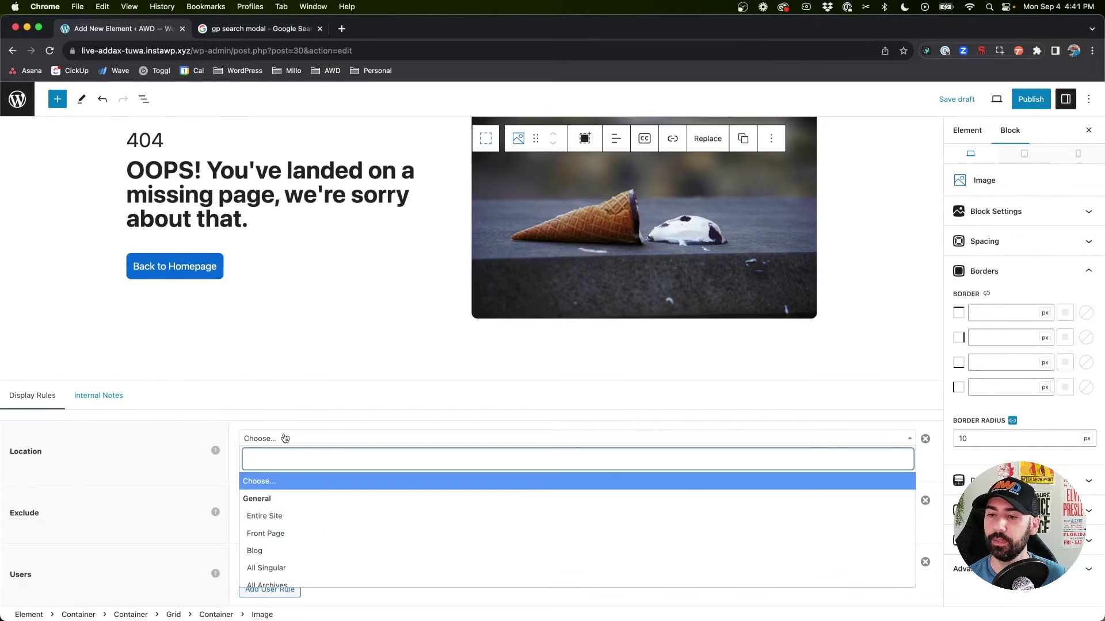
scroll(300, 494, down, 5)
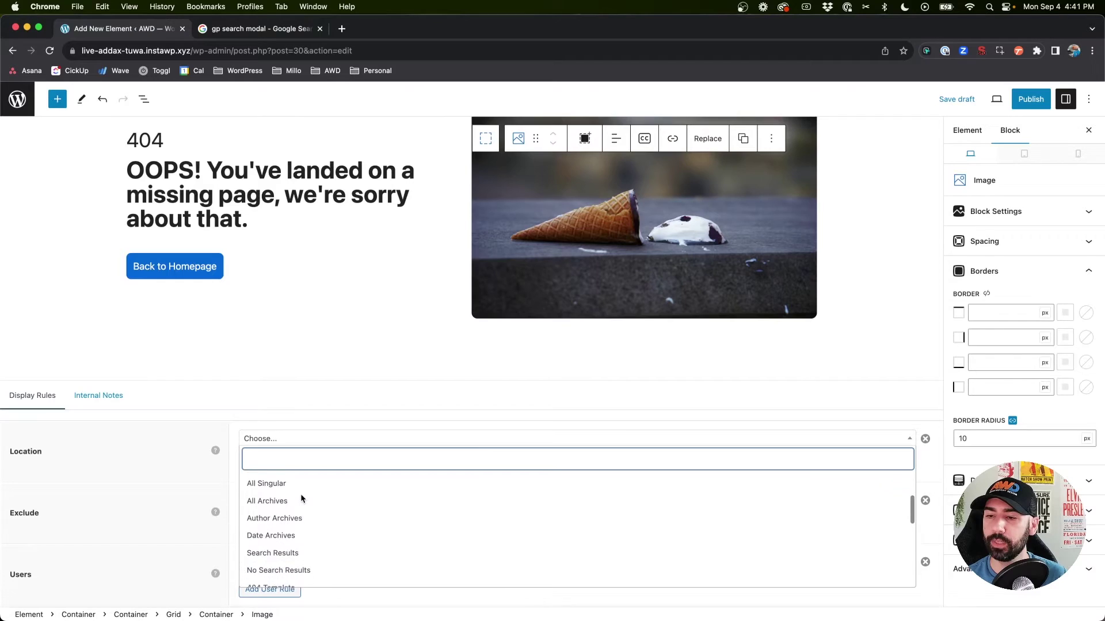
scroll(300, 494, down, 3)
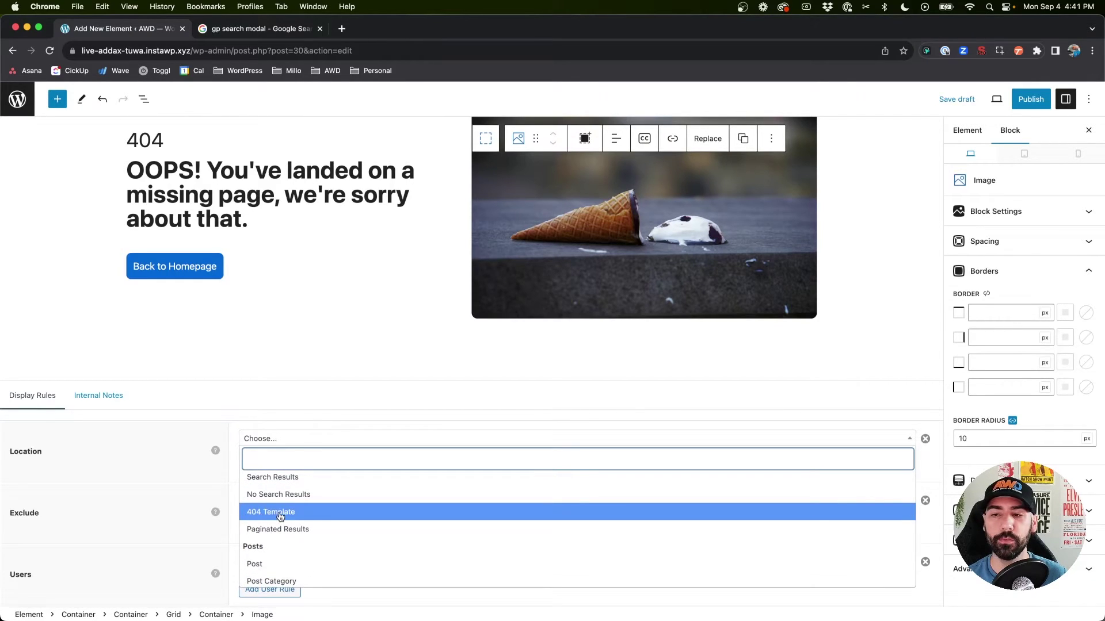
click(280, 512)
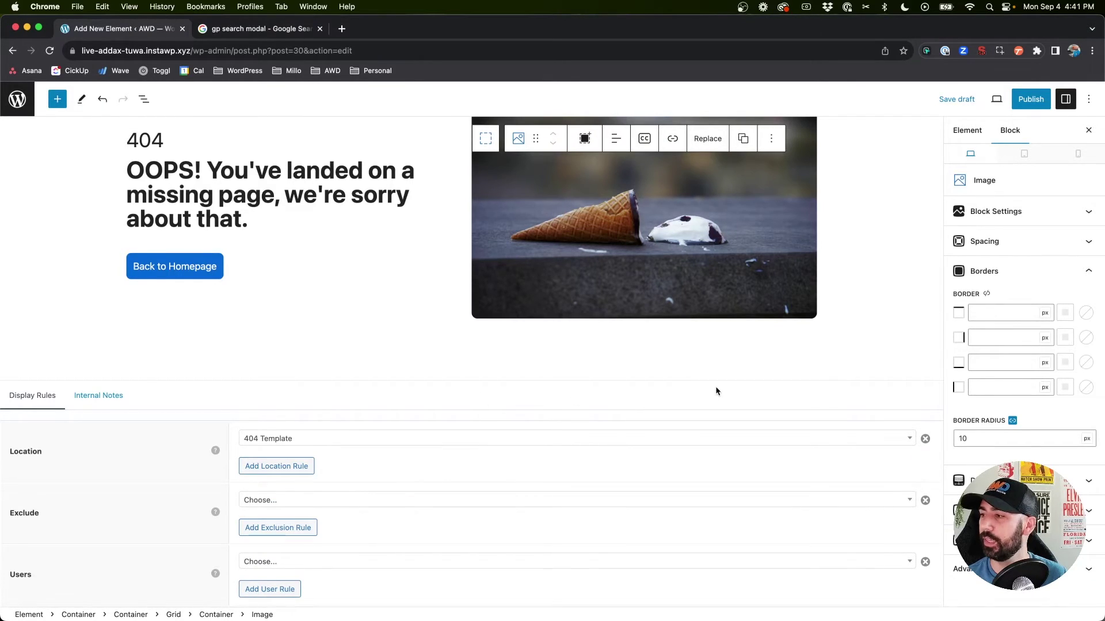
click(1030, 99)
click(987, 99)
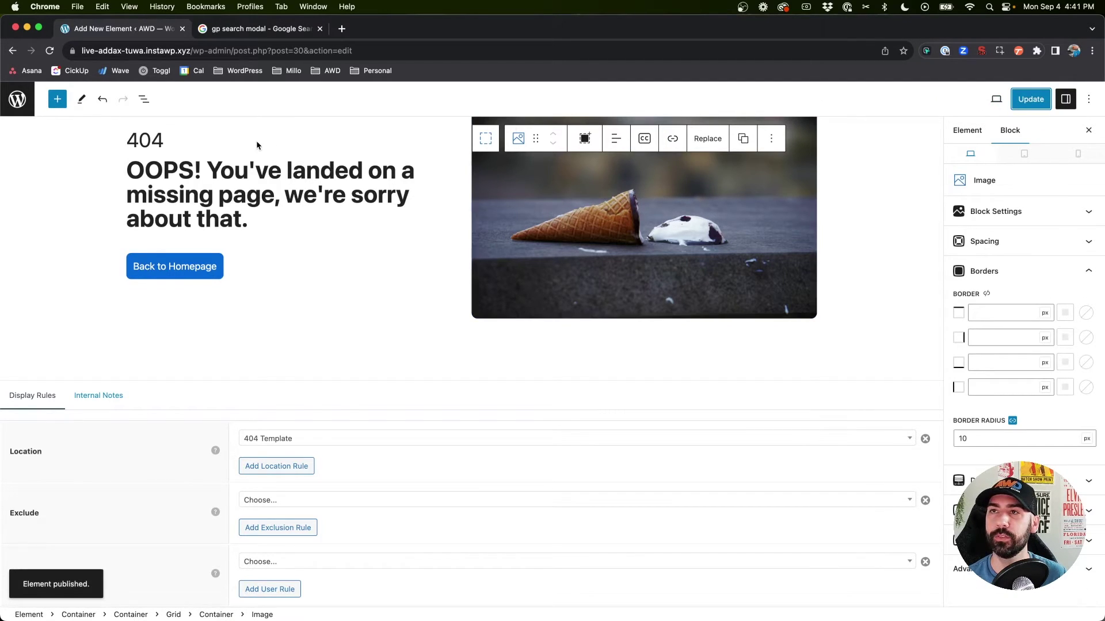
Step: Open the site front end and load /oops to see the custom 404 page
super+click(18, 99)
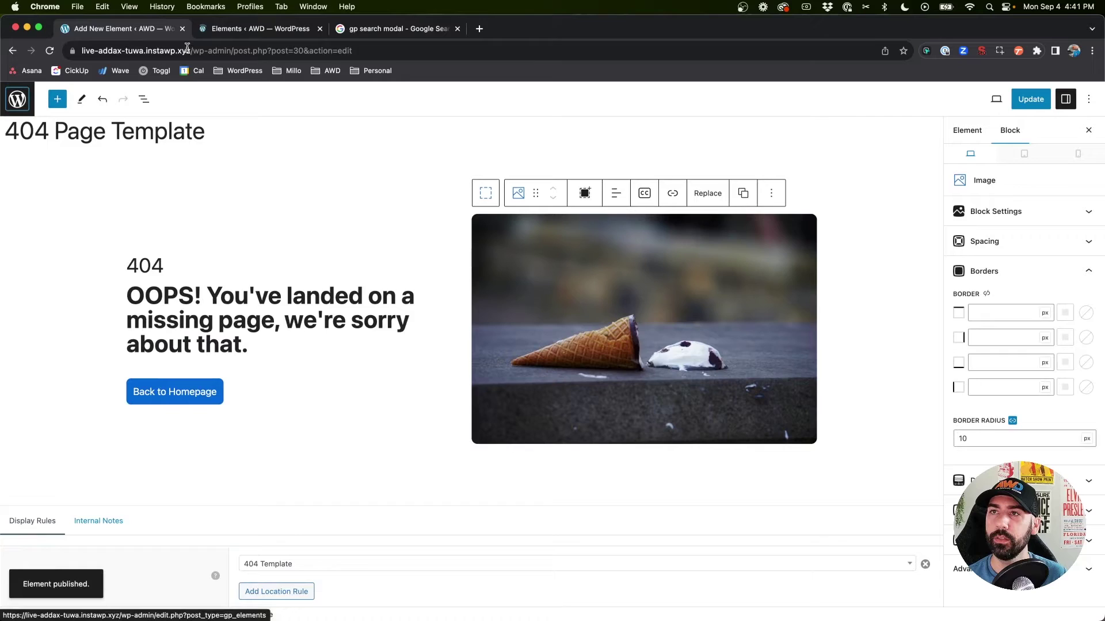
click(262, 29)
click(41, 91)
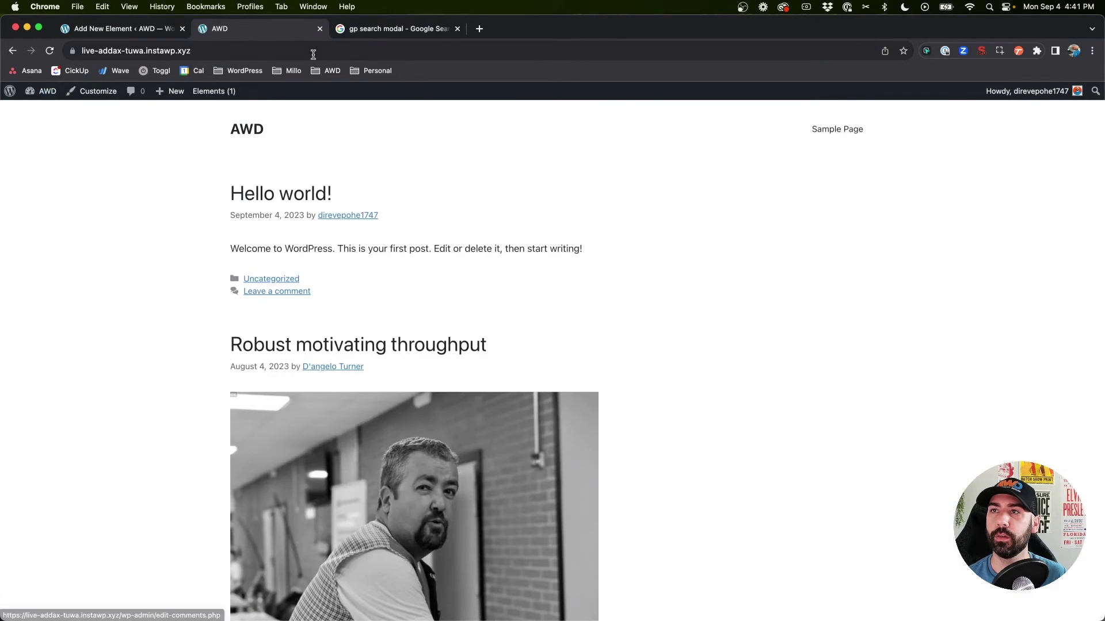
click(334, 54)
click(337, 54)
text(/oops)
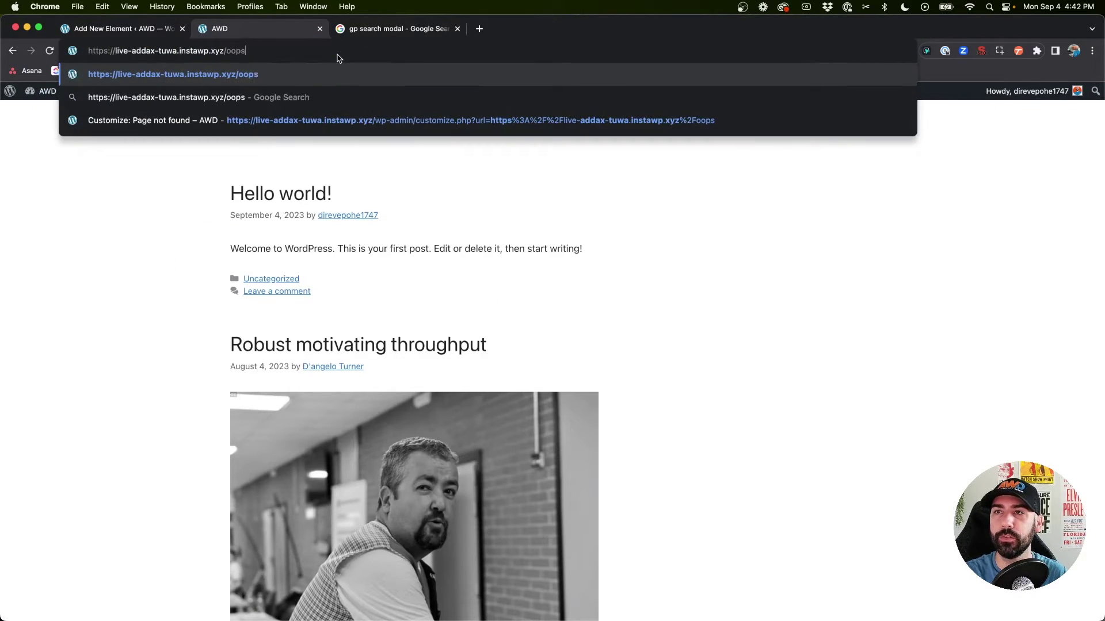
key(Return)
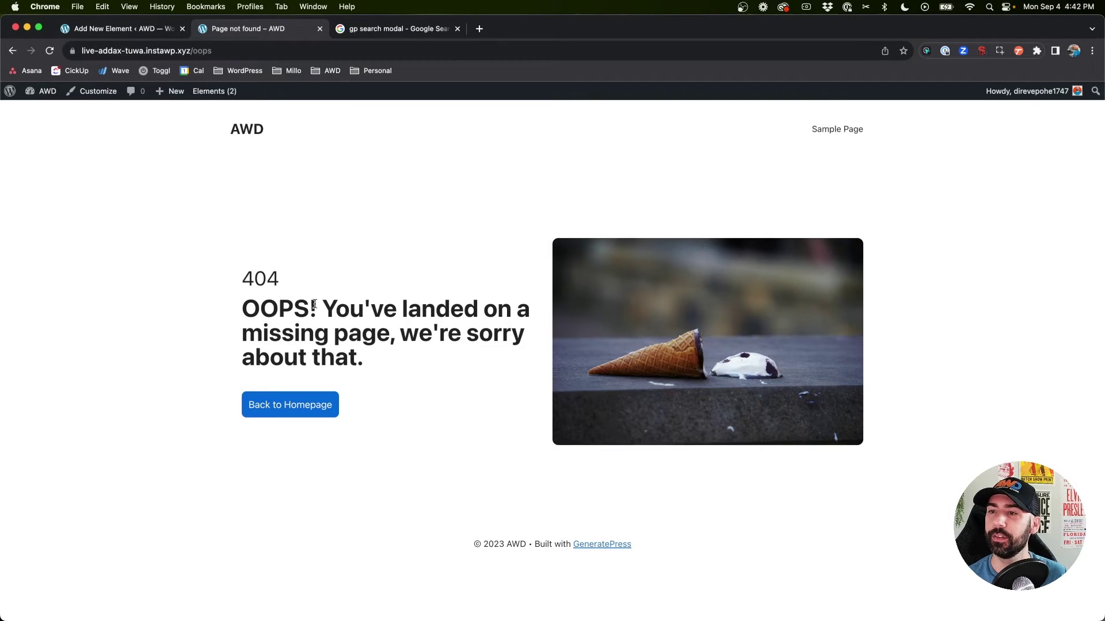
Step: Back in the 404 element editor, select the OOPS headline and switch to mobile preview
click(144, 29)
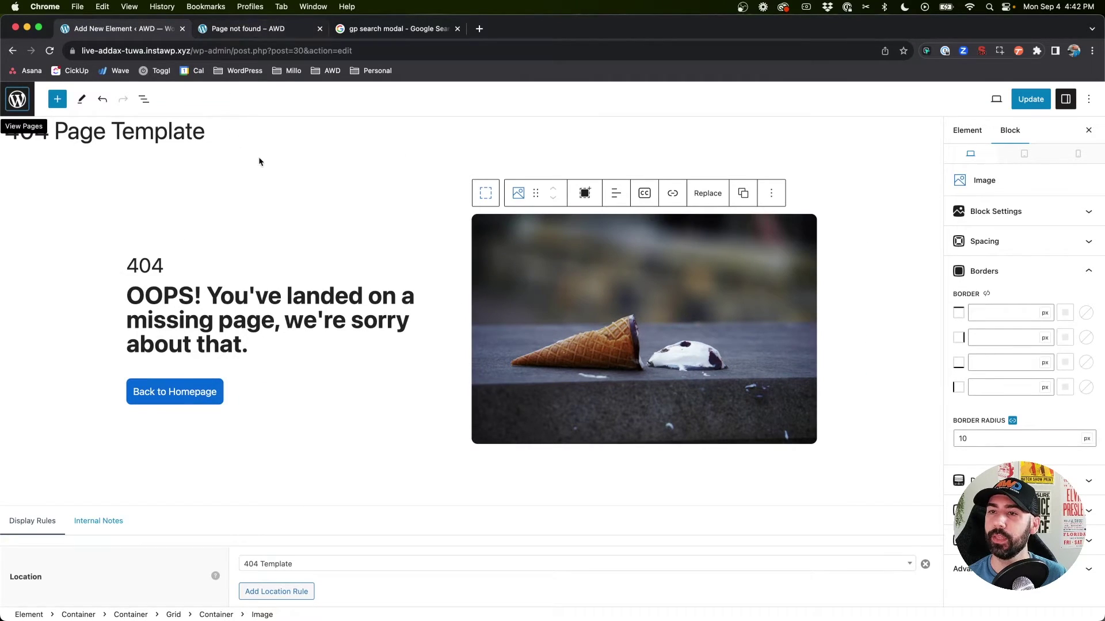
click(293, 295)
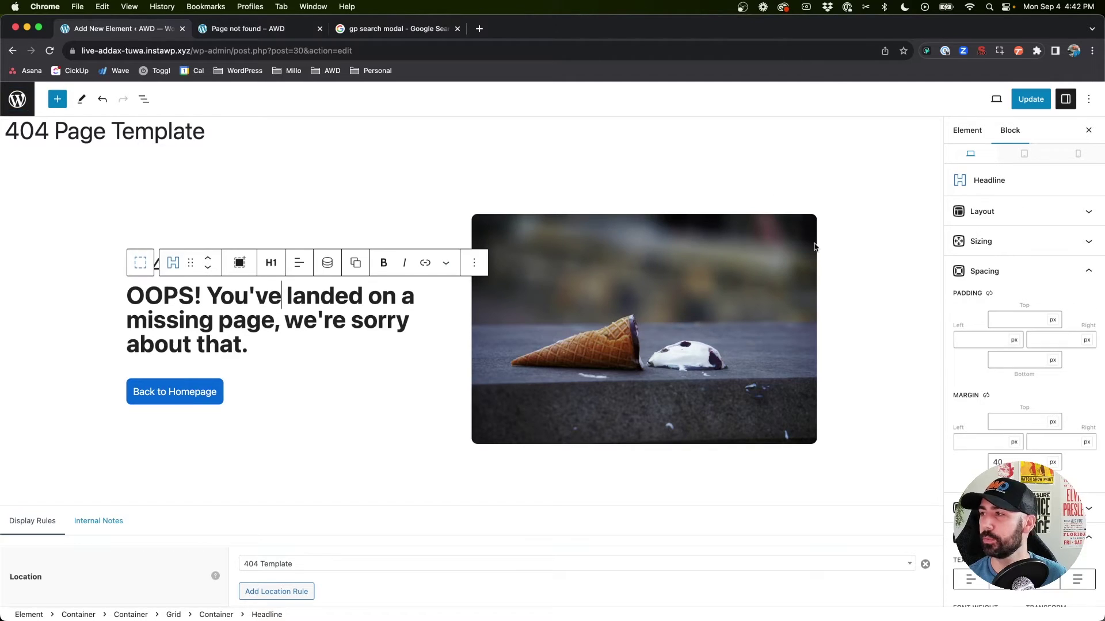
click(1024, 154)
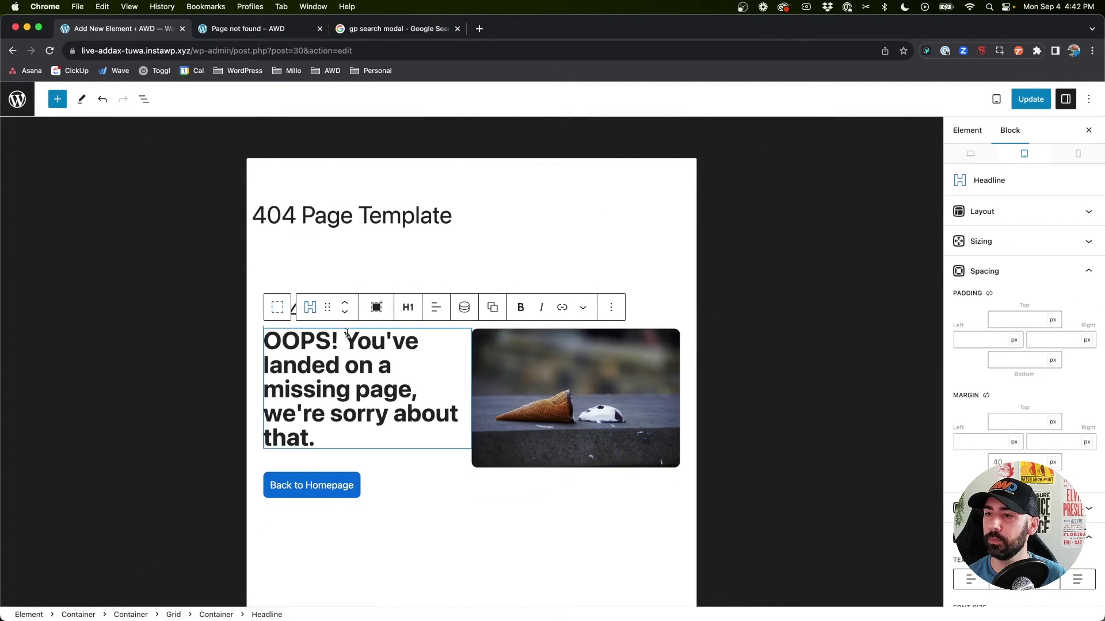
click(1077, 153)
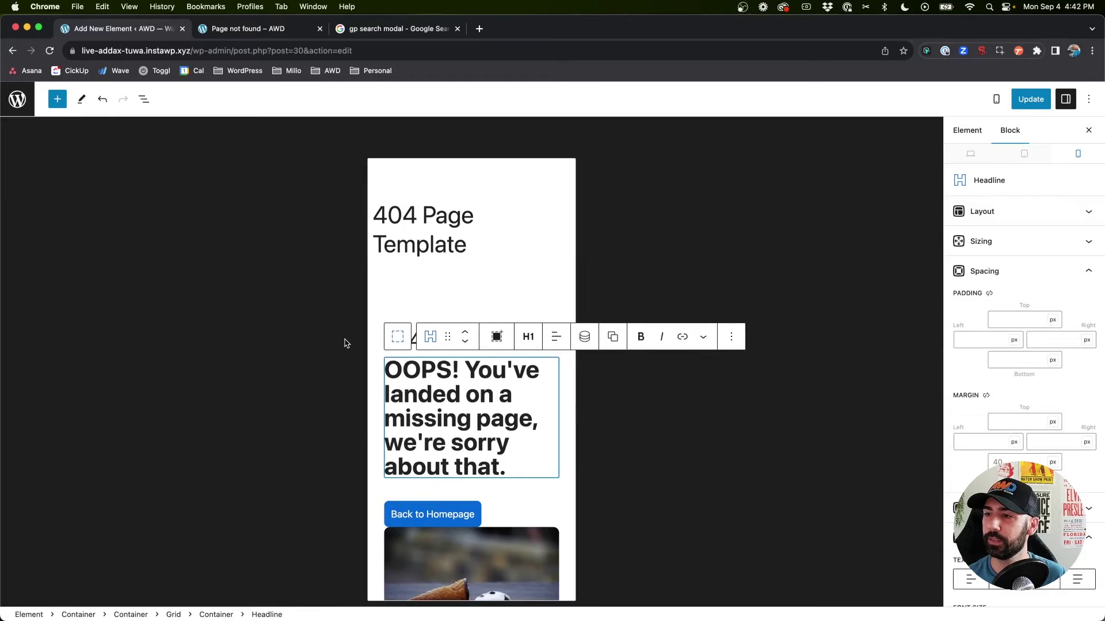
Step: Set the parent grid's mobile vertical gap to 60 px and update the element
click(398, 338)
click(394, 312)
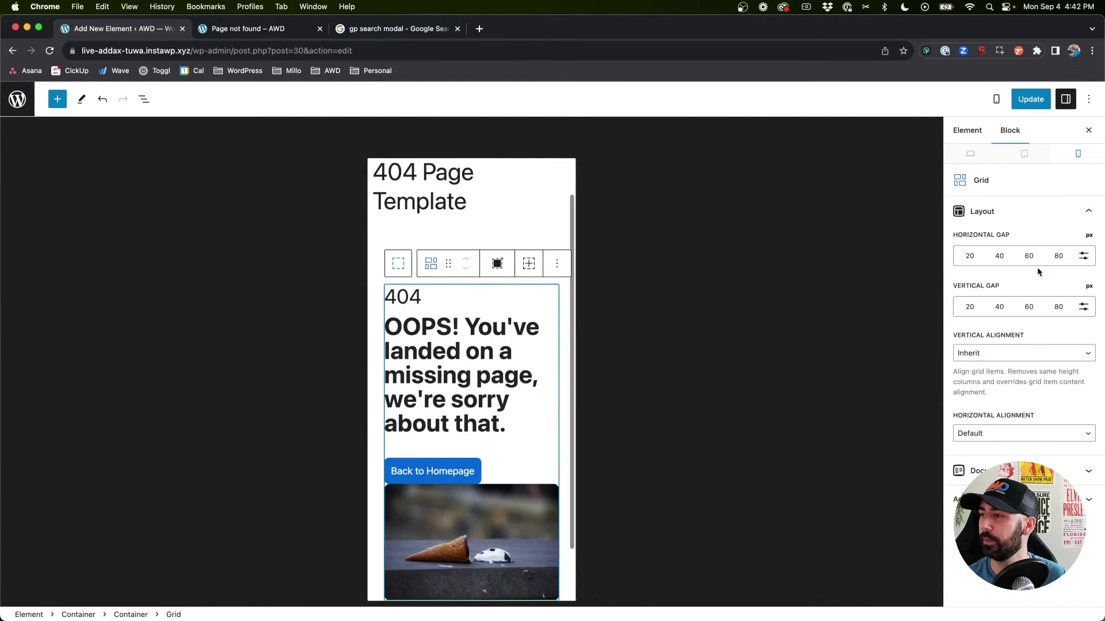
click(1028, 307)
scroll(468, 368, down, 3)
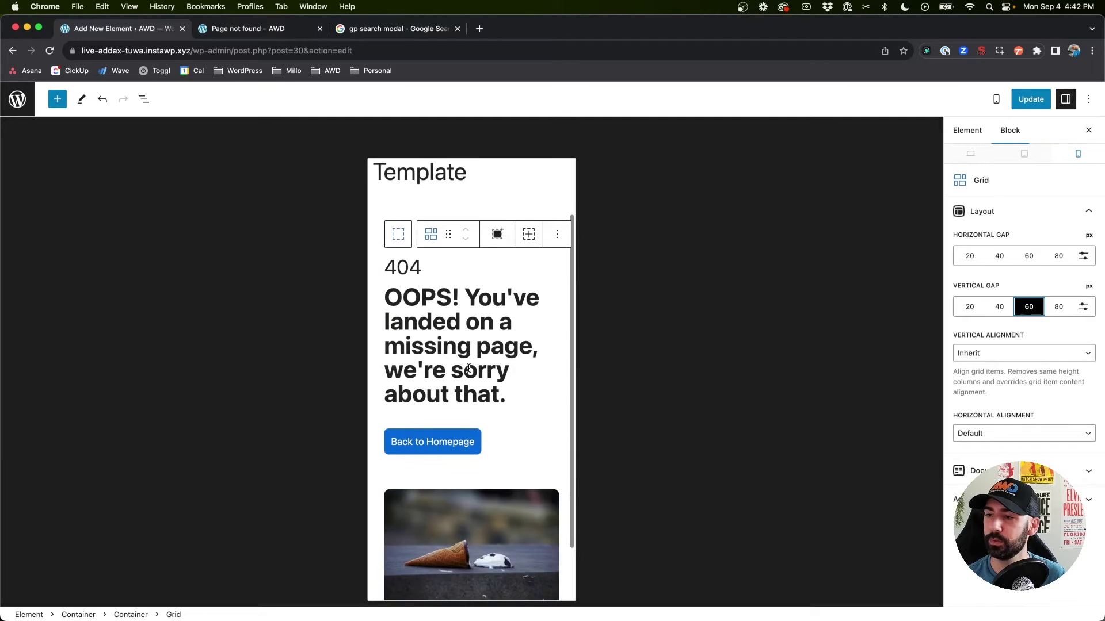
scroll(494, 446, down, 1)
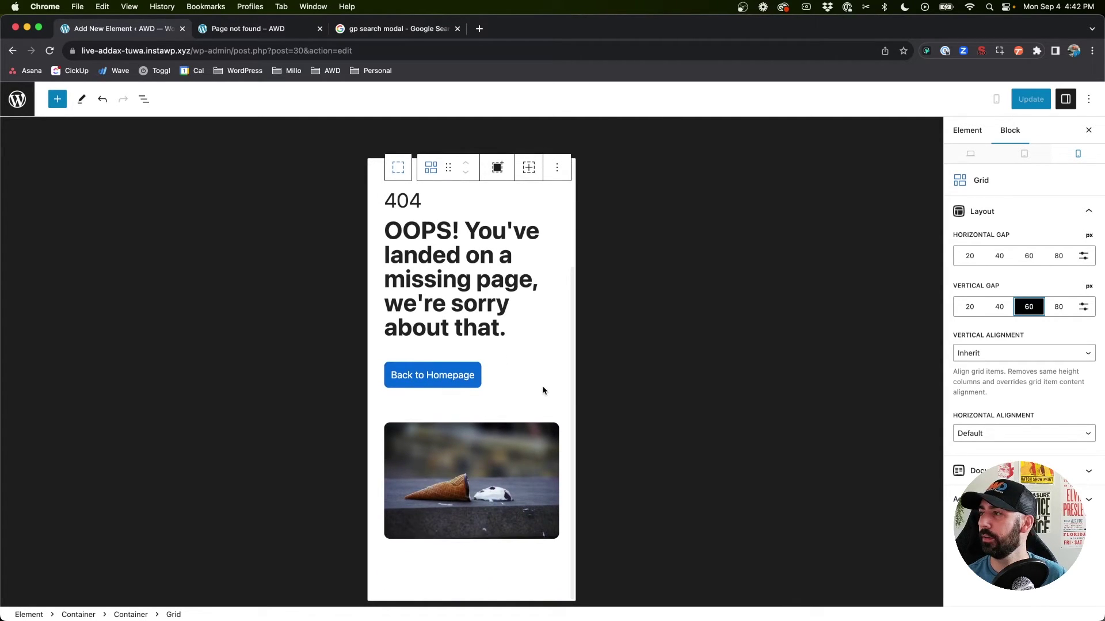
click(1024, 100)
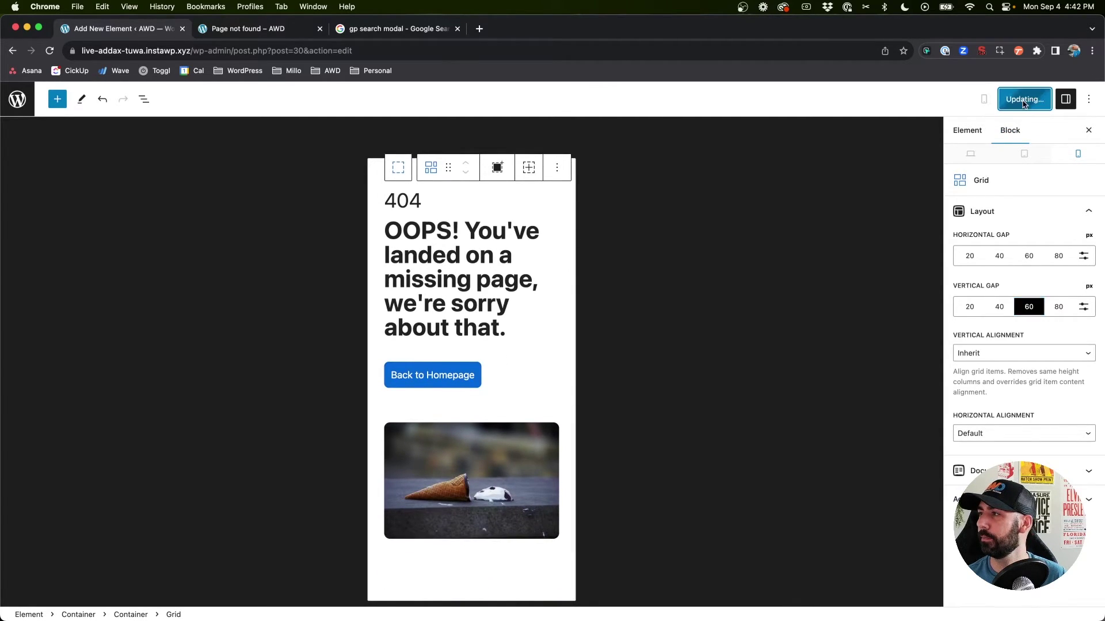
Step: Check the live /oops 404 page at phone and tablet widths, then return to the element editor
click(285, 33)
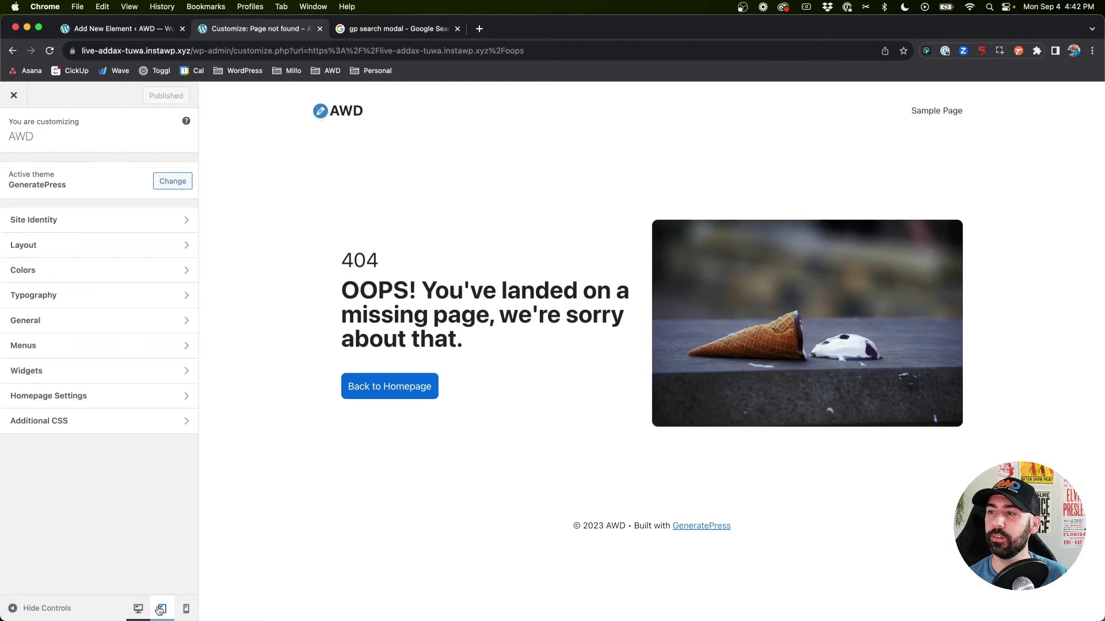
click(186, 608)
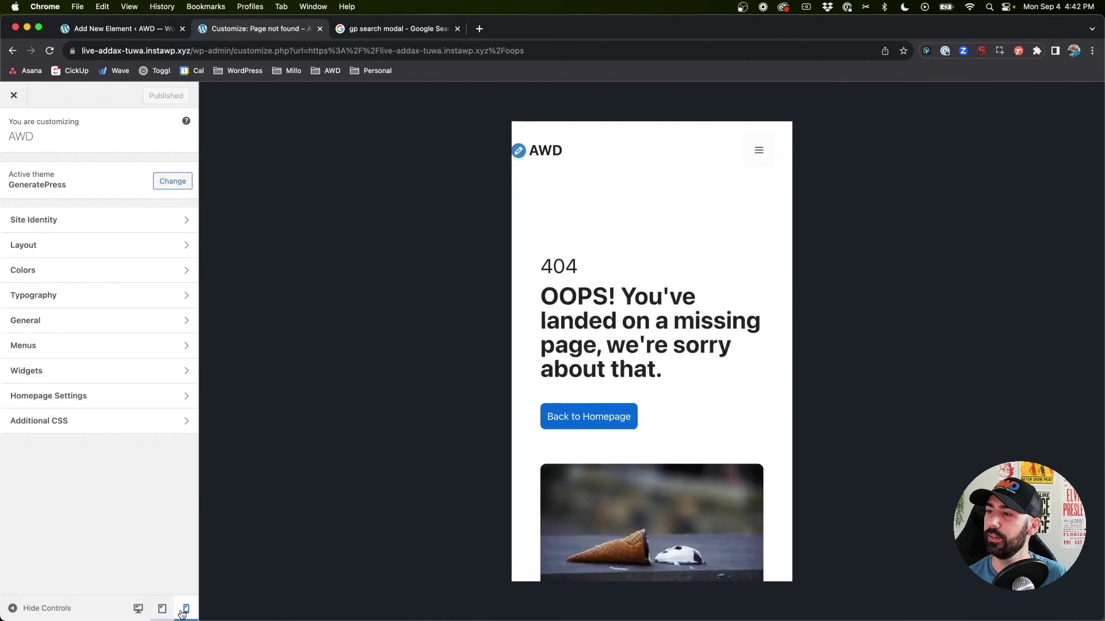
click(163, 609)
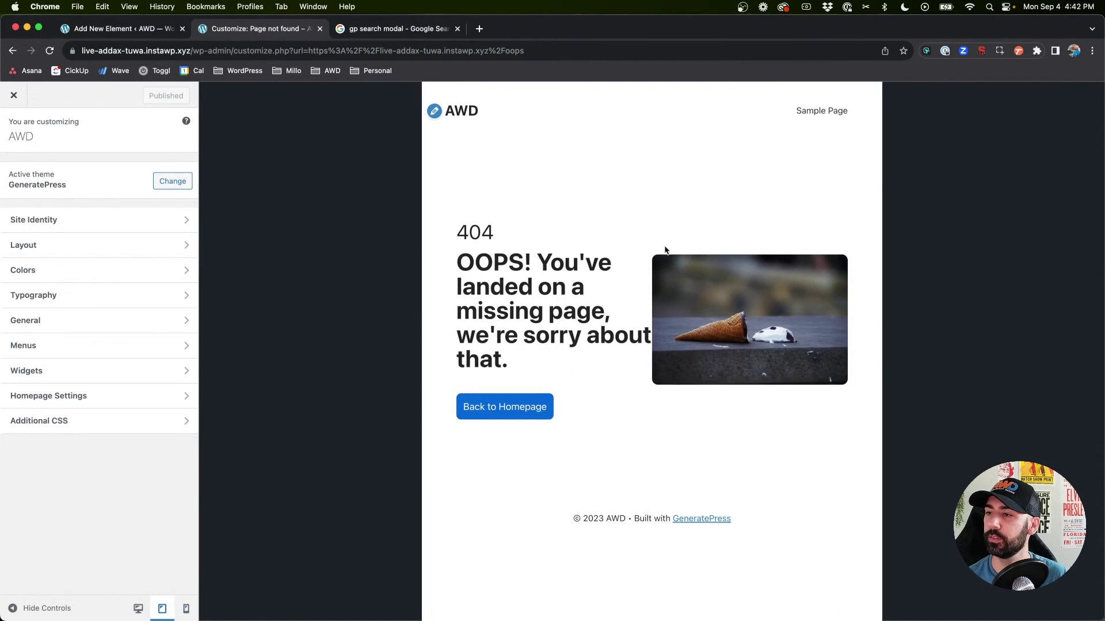
drag(666, 249, 716, 397)
key(ctrl+shift+Tab)
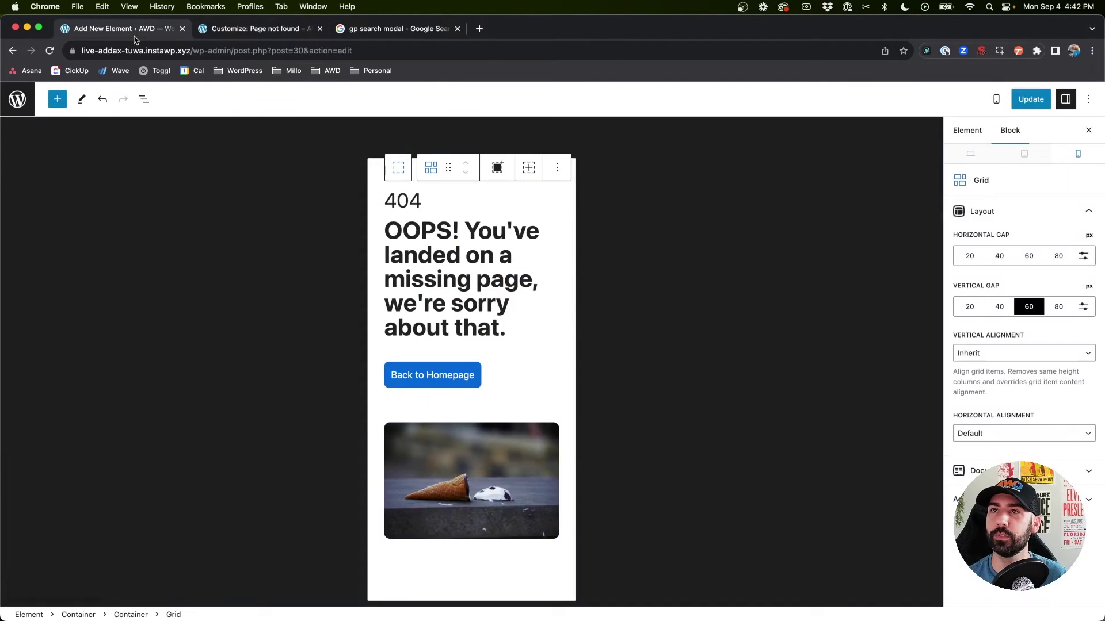
Step: Set the grid's tablet horizontal gap to 40 px and save
click(1024, 154)
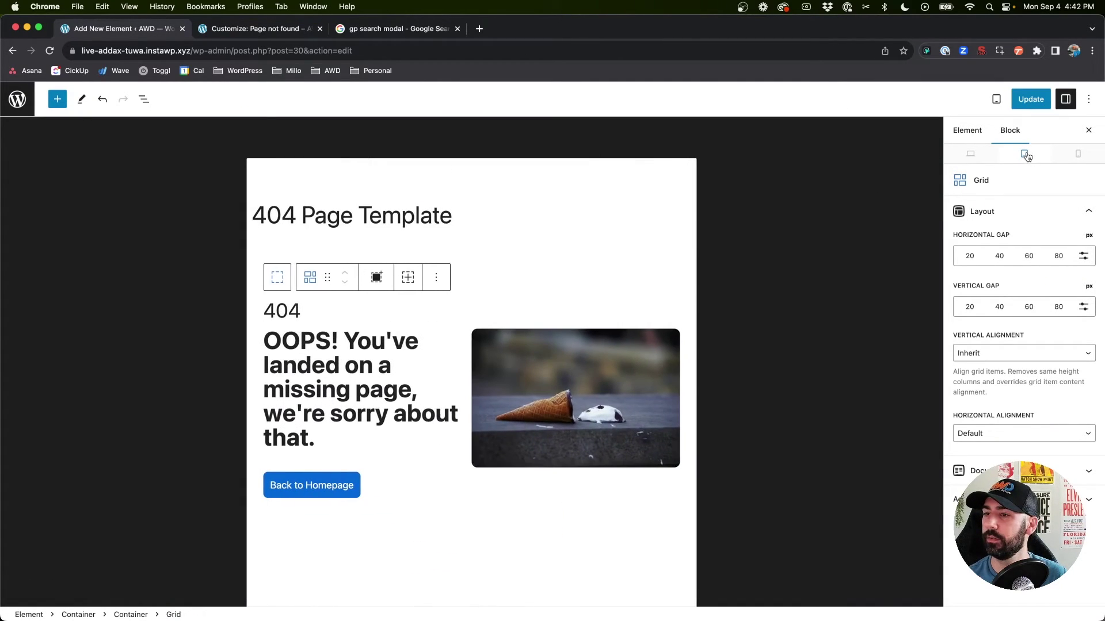
click(1000, 258)
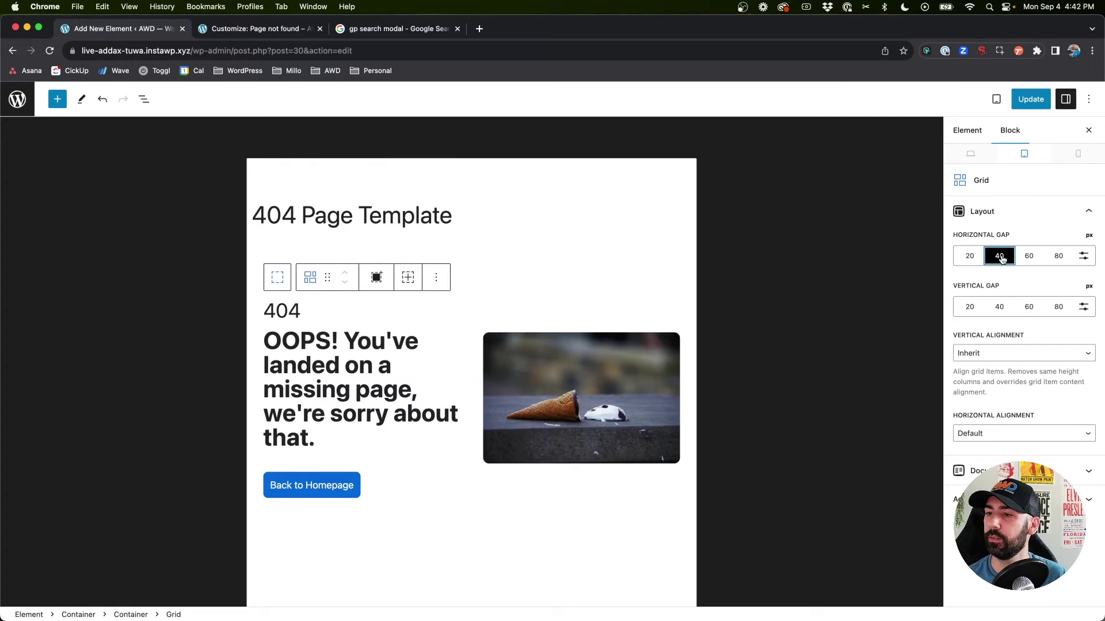
click(1027, 100)
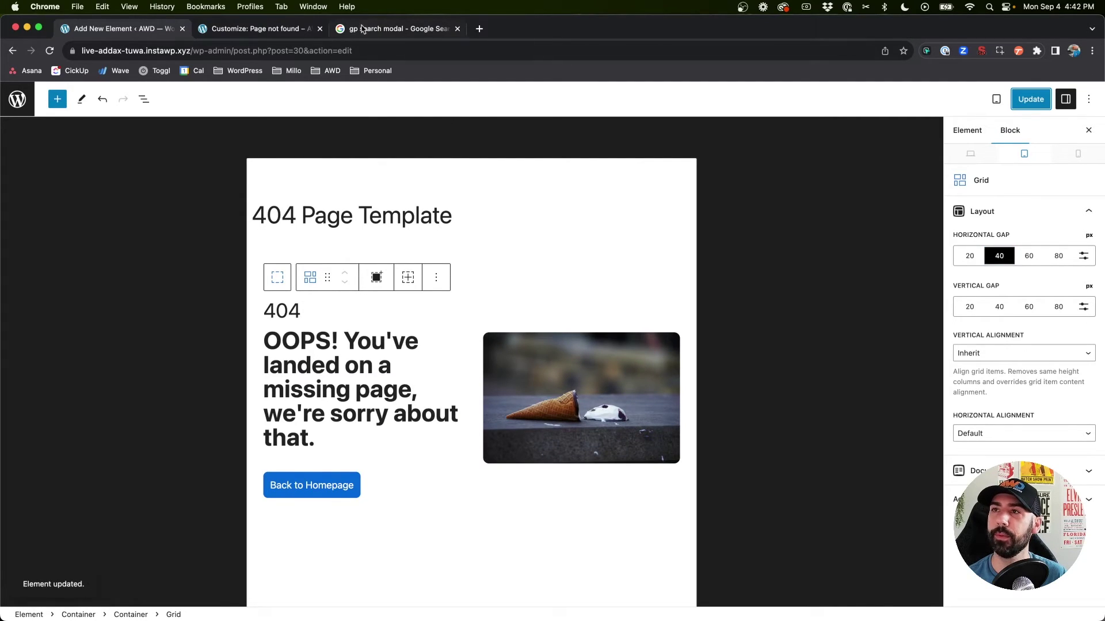
Step: Give the OOPS headline a 36 px tablet font size and update the element
click(331, 425)
scroll(1013, 356, down, 5)
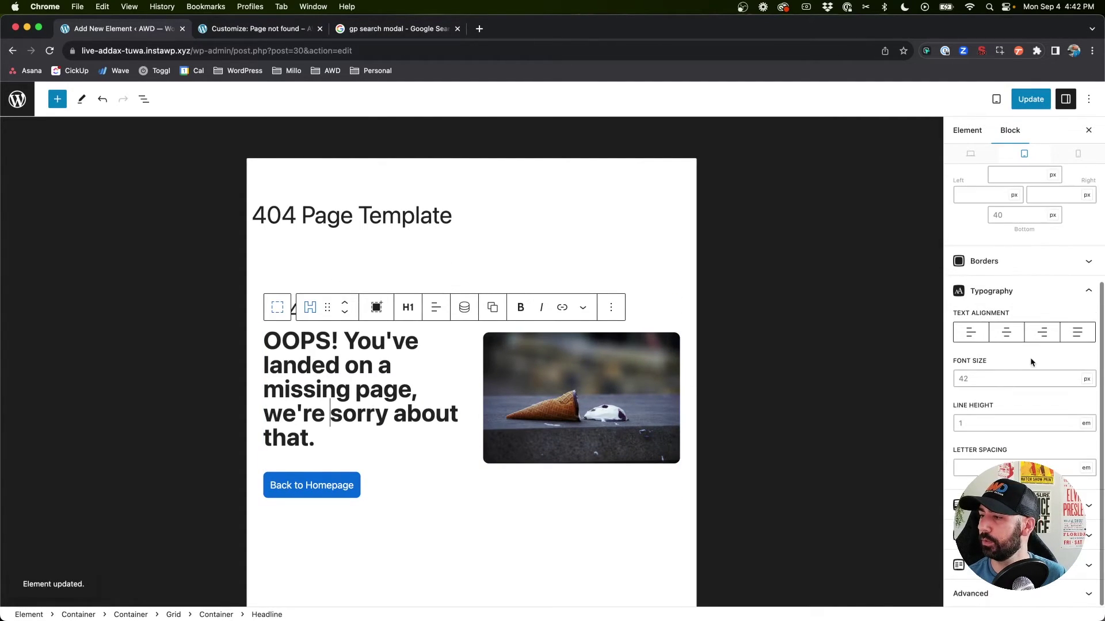
click(990, 381)
text(36)
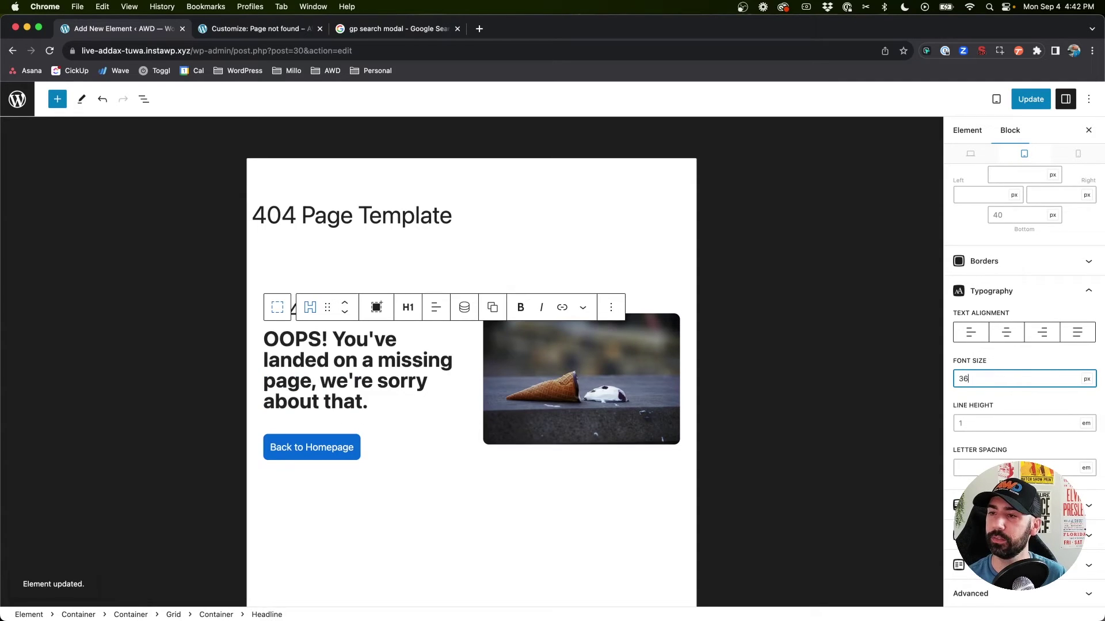
click(511, 251)
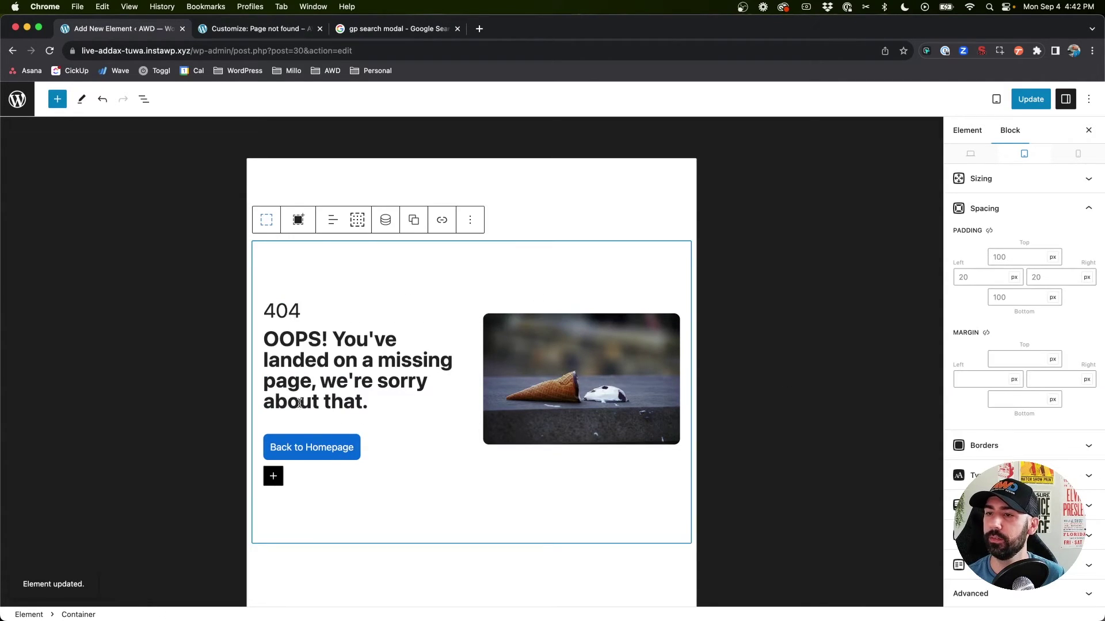
click(1030, 99)
Step: Close the stray Google search tab and reload the Customizer preview
click(424, 32)
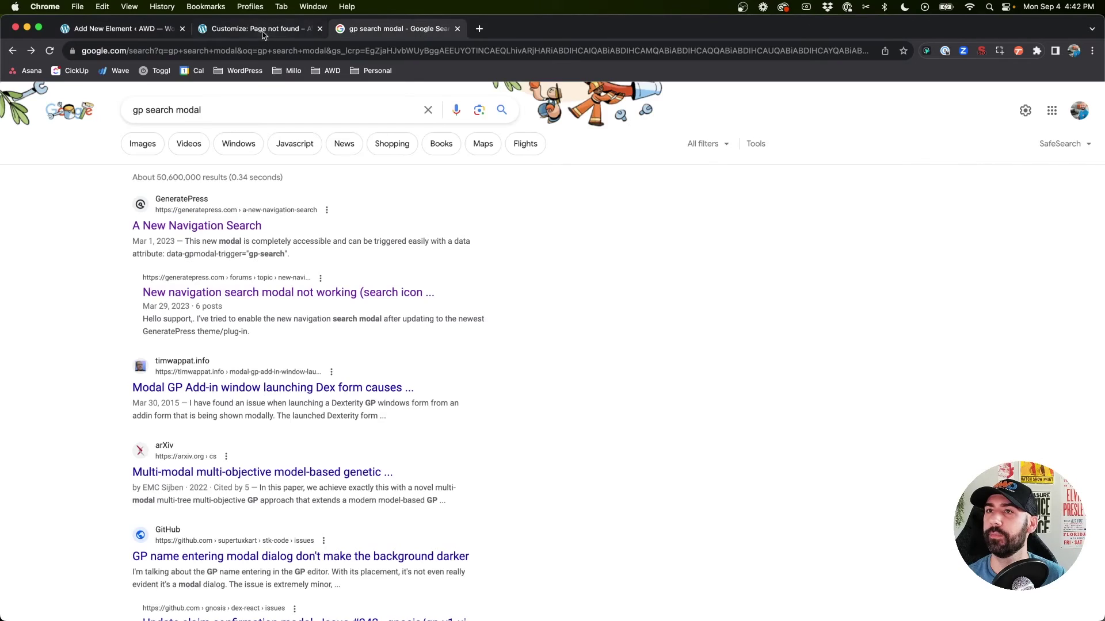
click(263, 33)
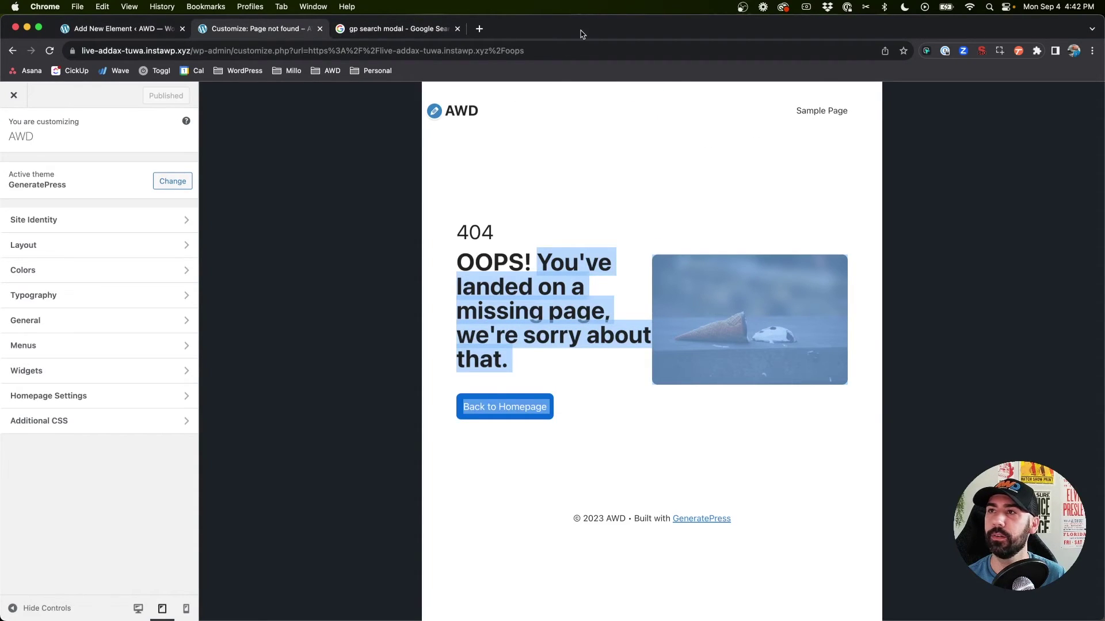
click(458, 29)
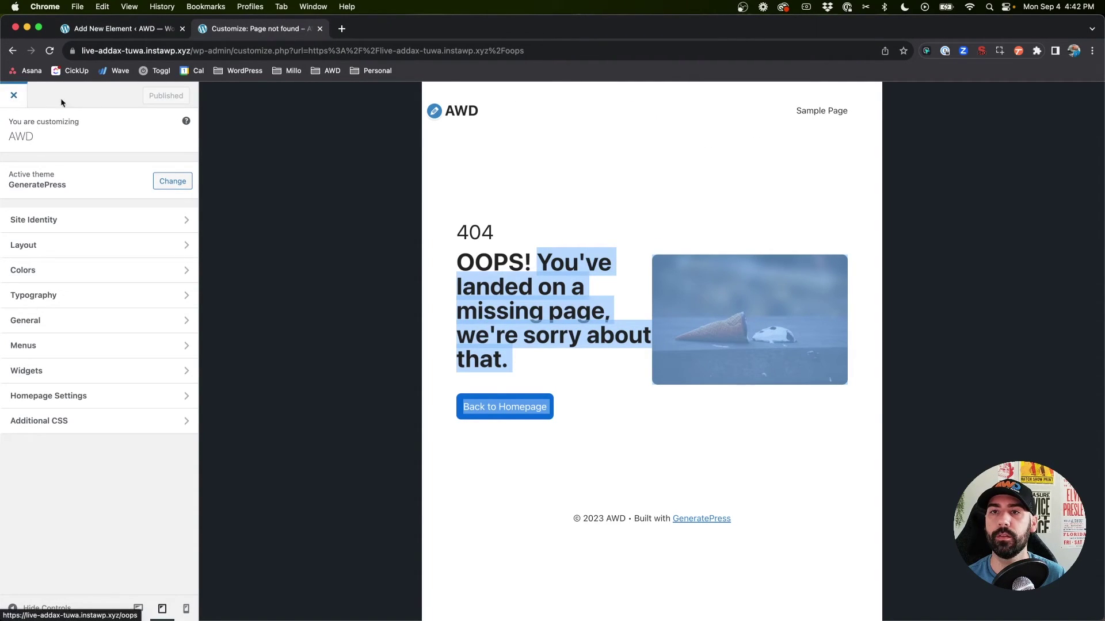
click(492, 162)
key(super+r)
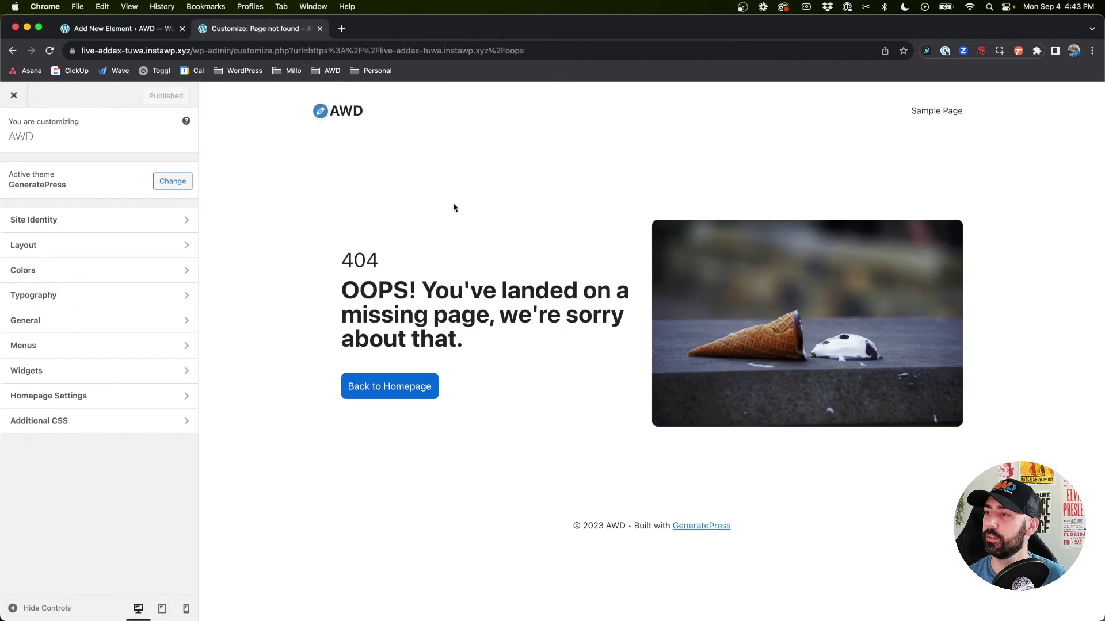
Step: Check the updated 404 page at tablet and phone widths
click(162, 609)
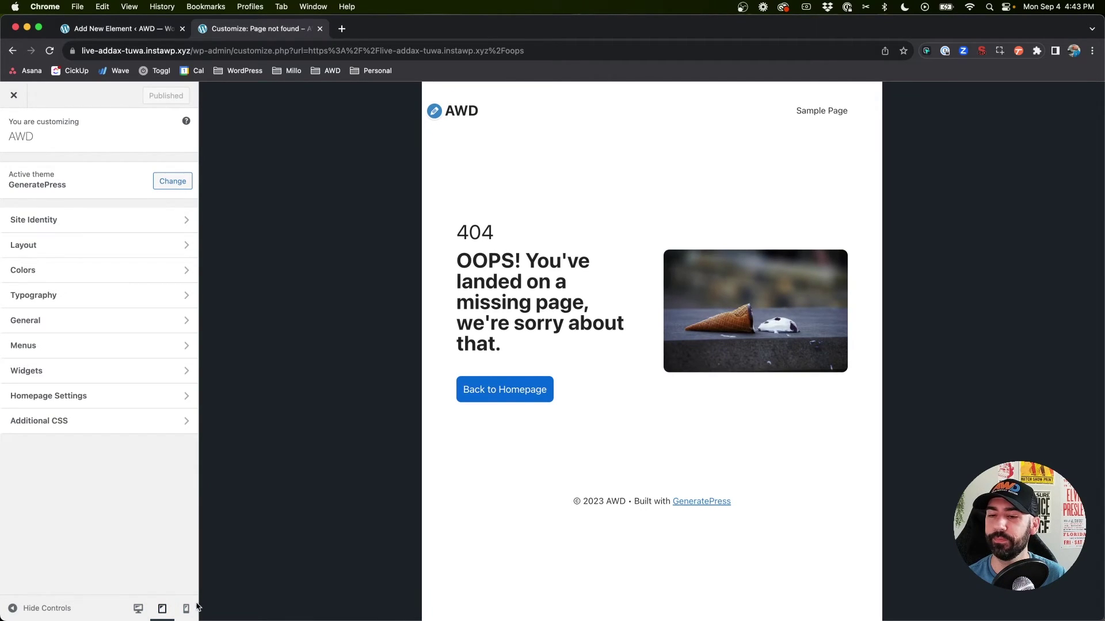
click(186, 608)
scroll(622, 324, down, 3)
scroll(622, 324, up, 3)
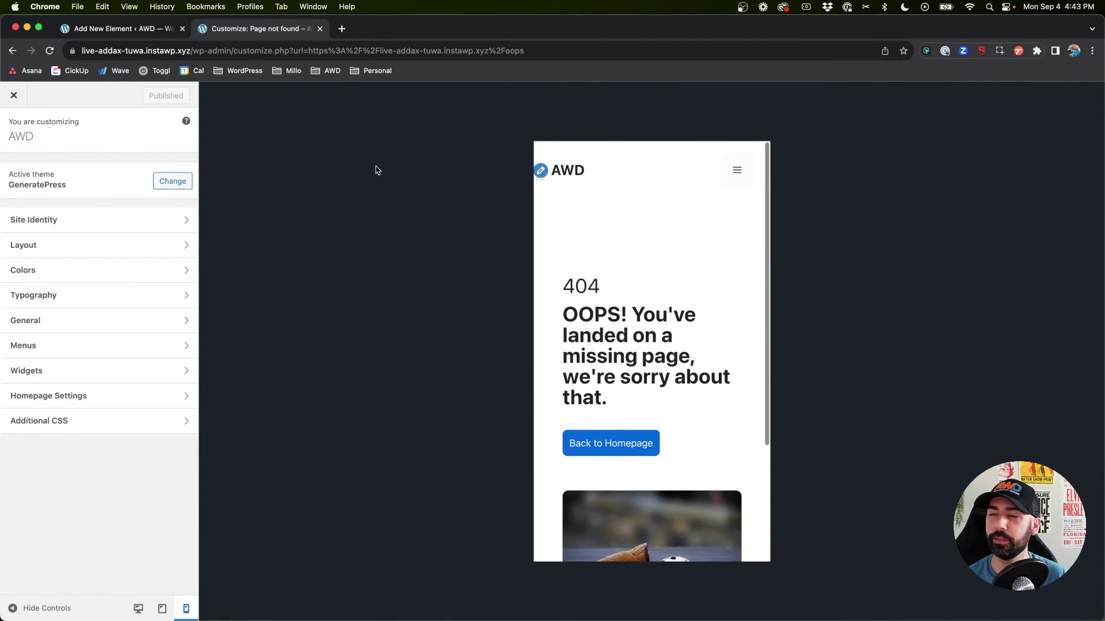